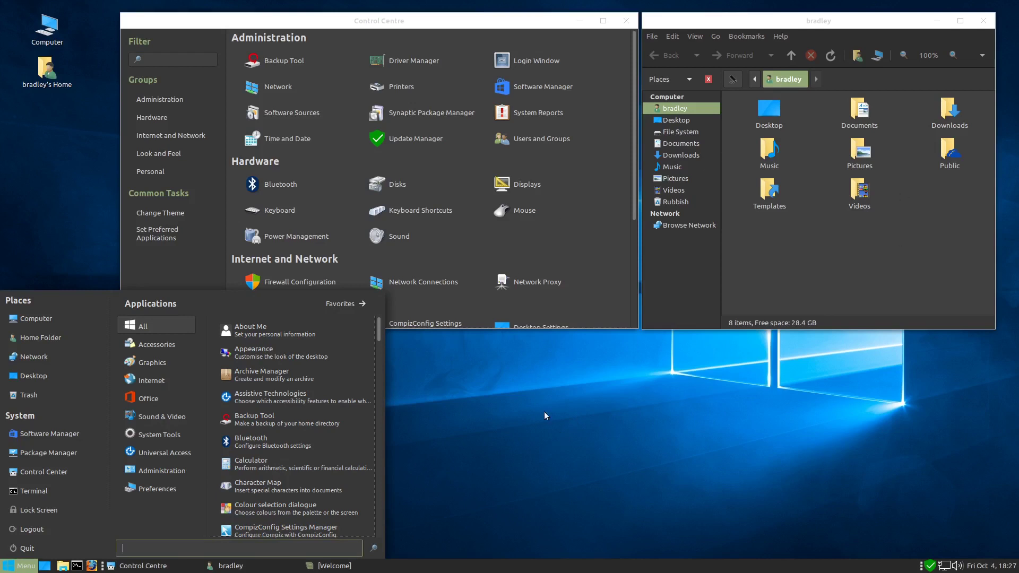
Close the application menu and bring the minimised Welcome window back on screen
click(521, 387)
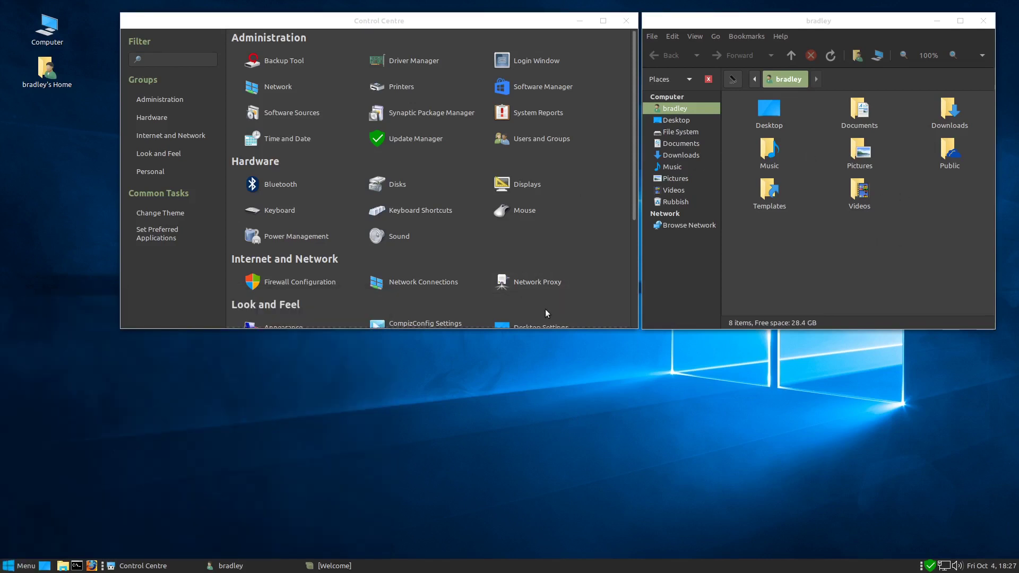
click(329, 566)
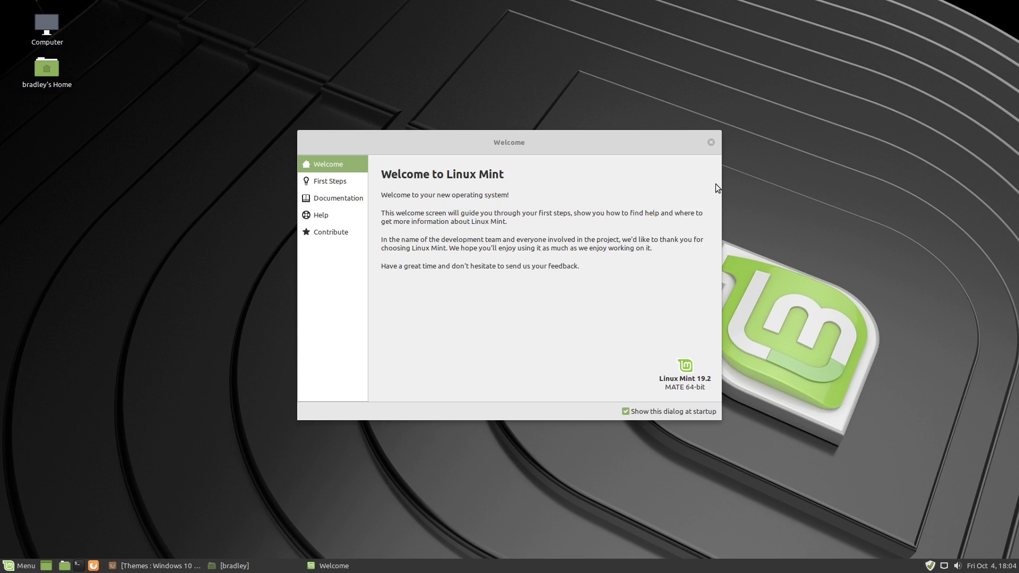
Close the Welcome dialog, then save Windows-10.zip from the Cinnamon Spices Windows 10 Light Theme page
click(711, 144)
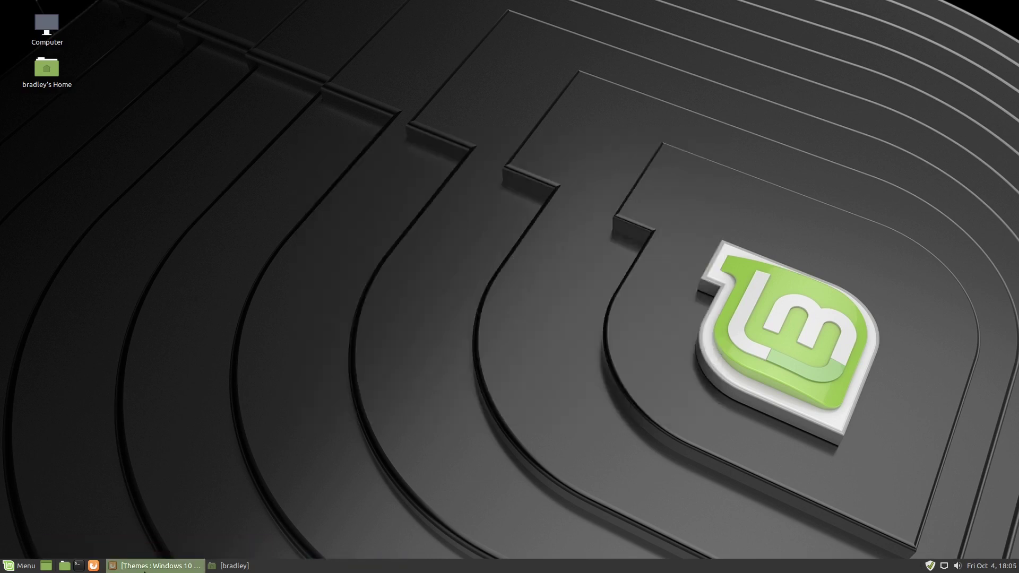
click(153, 566)
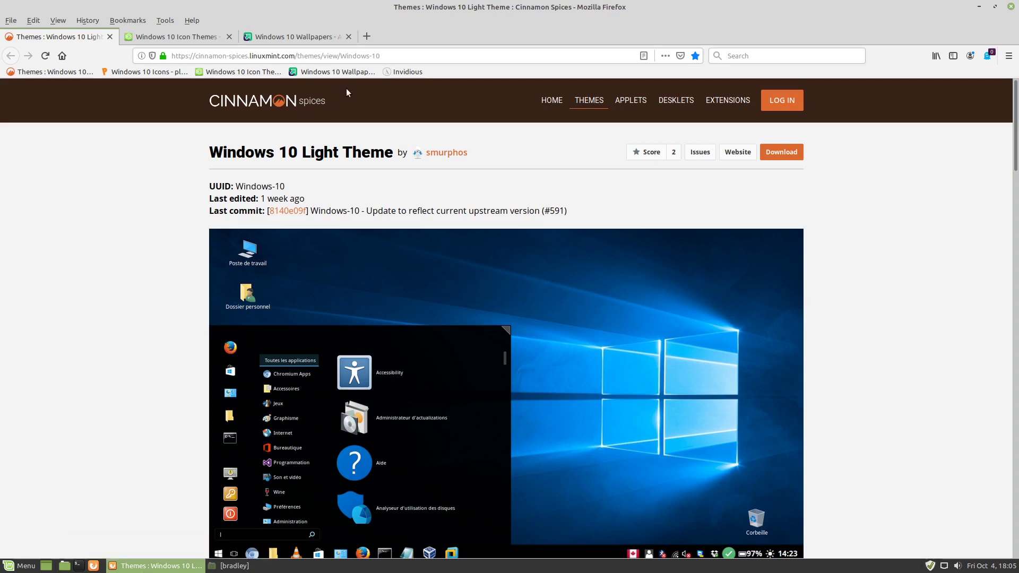
click(392, 55)
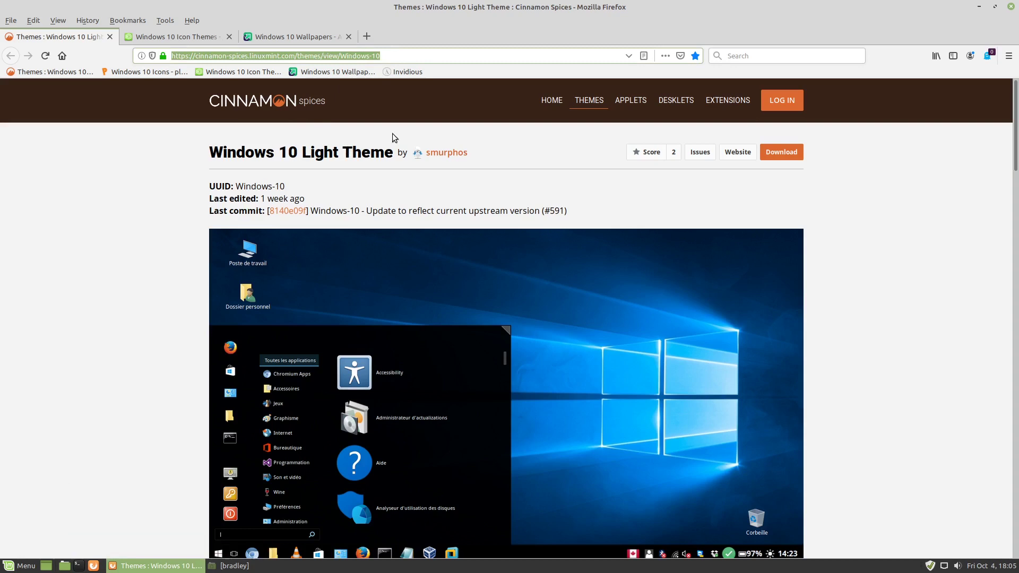
click(787, 153)
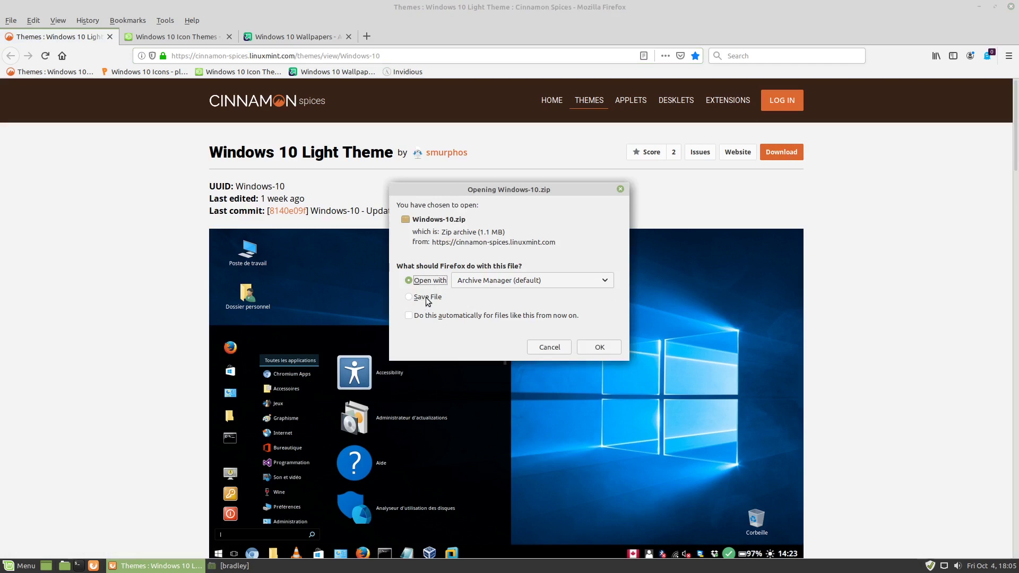
click(426, 298)
click(605, 345)
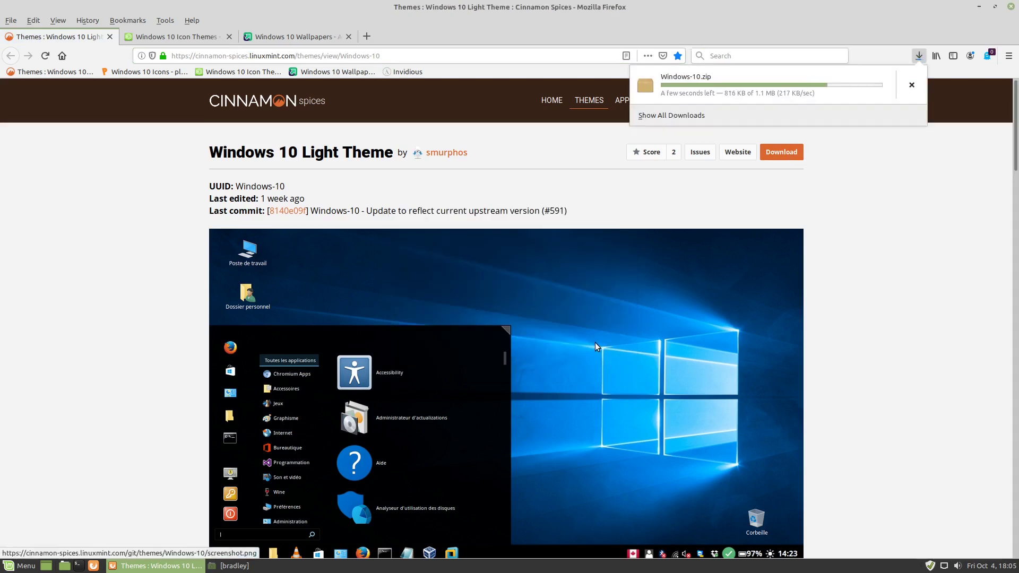
Save windows10-icons_1.2_all.deb from the Mate-Look Windows 10 Icon Themes page, then return to the home folder
click(180, 37)
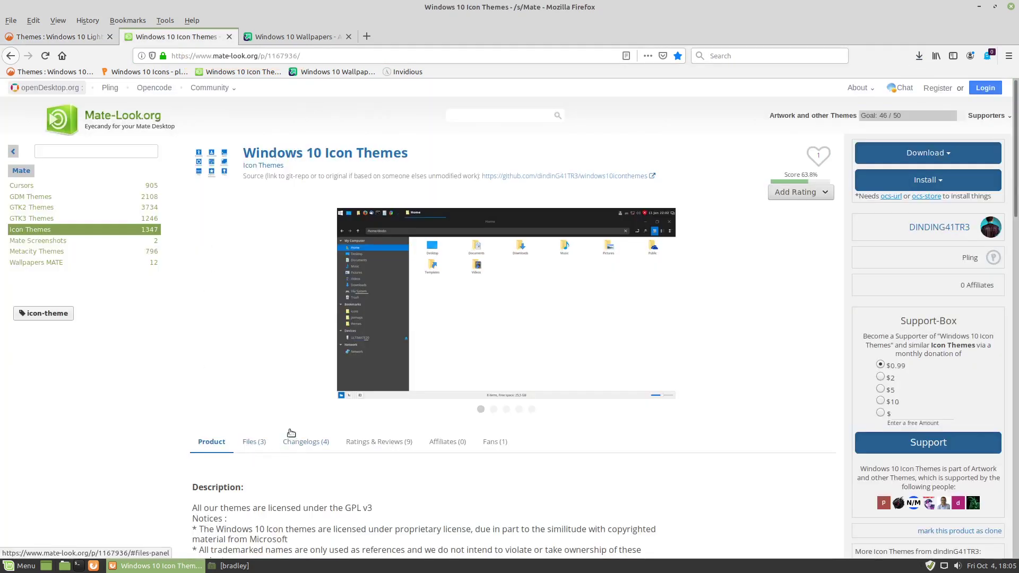
click(259, 443)
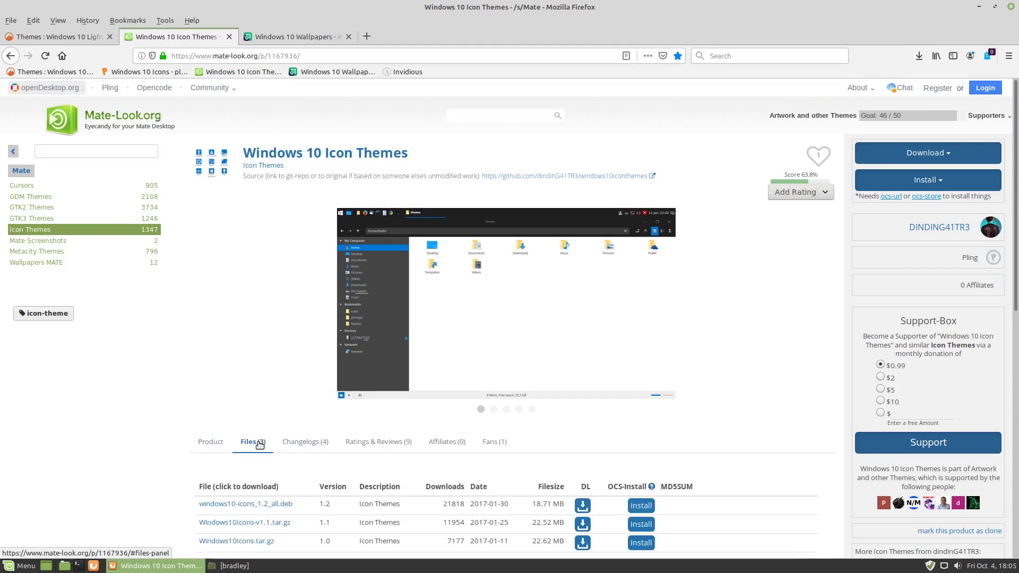
click(276, 504)
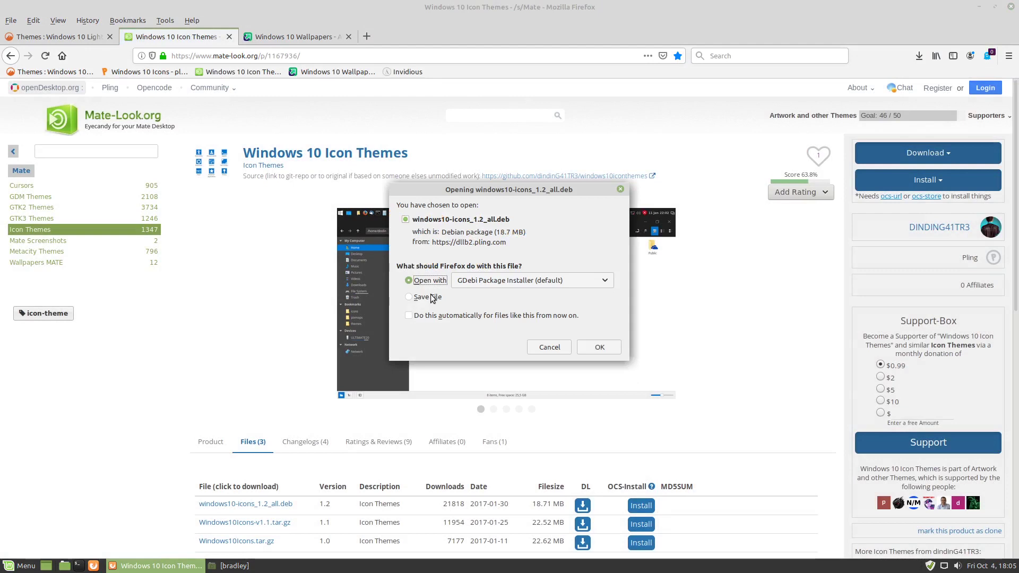
click(431, 298)
click(599, 348)
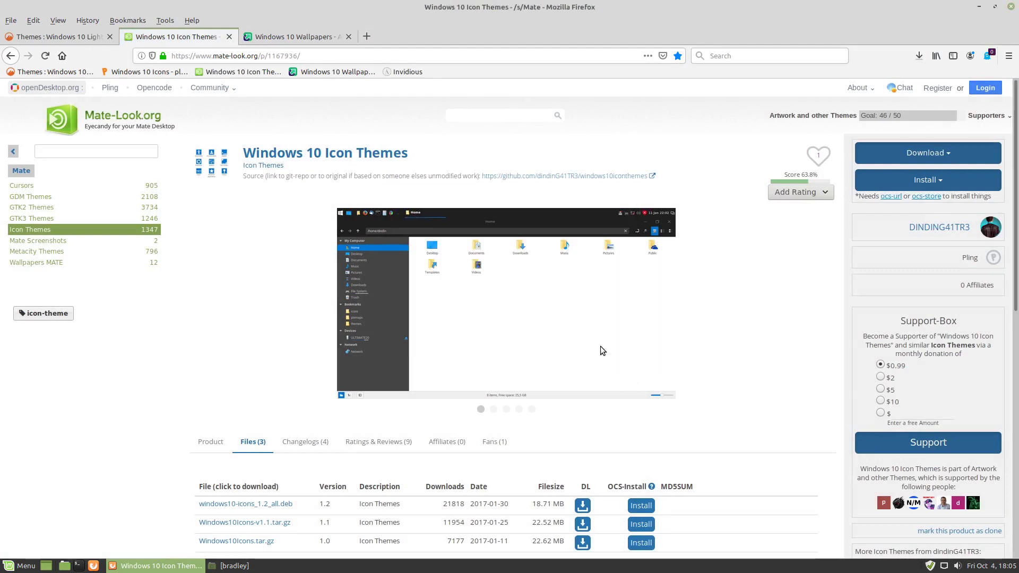
click(979, 8)
click(250, 567)
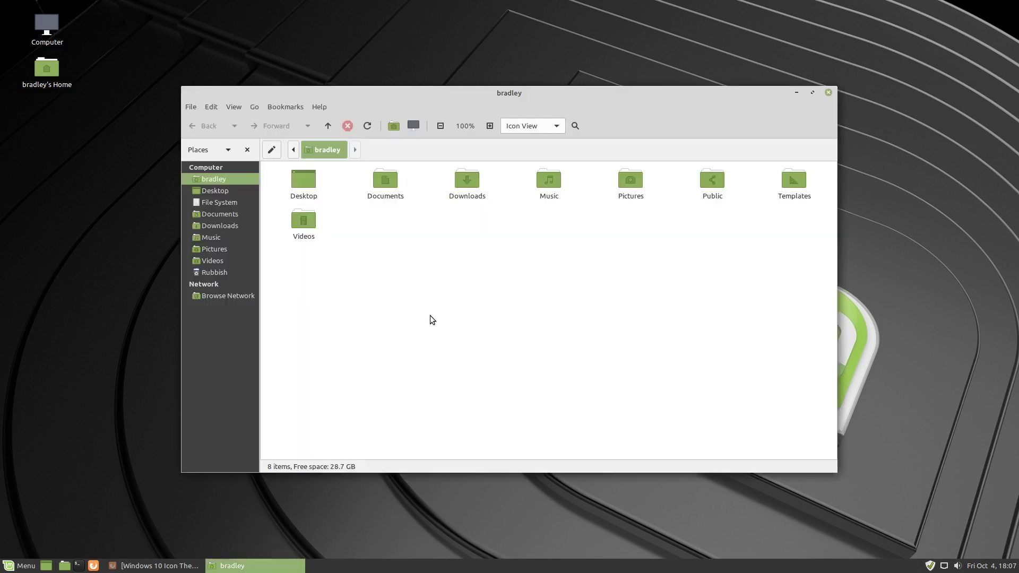
Split Caja into two panes and open the Downloads folder in the right pane
key(F3)
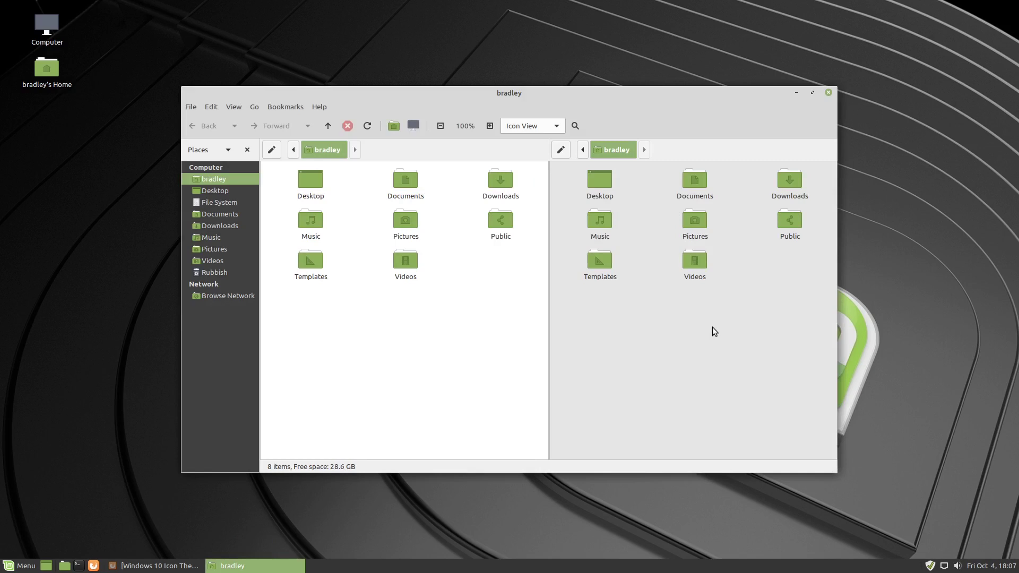
click(713, 329)
click(393, 344)
click(760, 353)
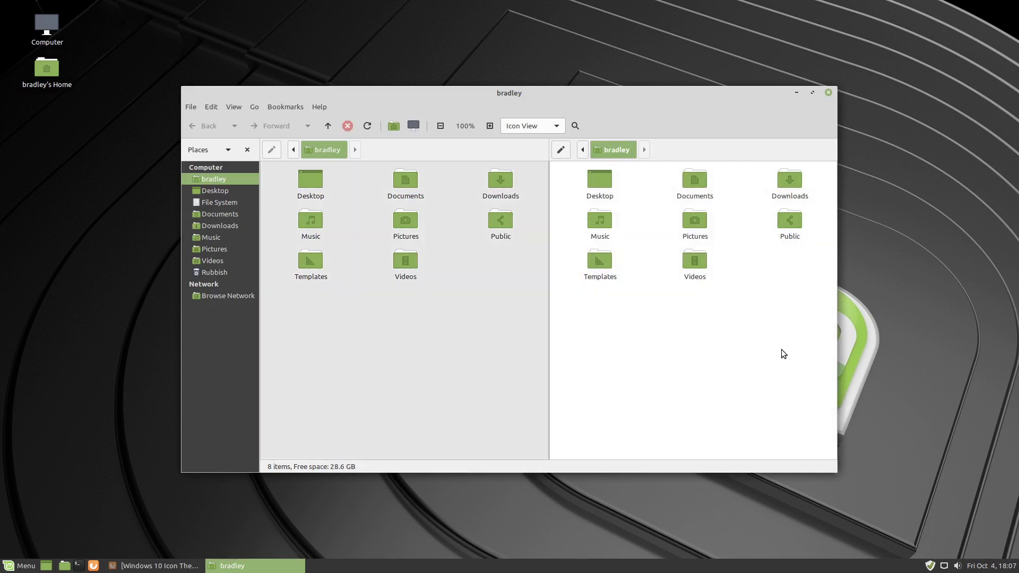
double_click(795, 182)
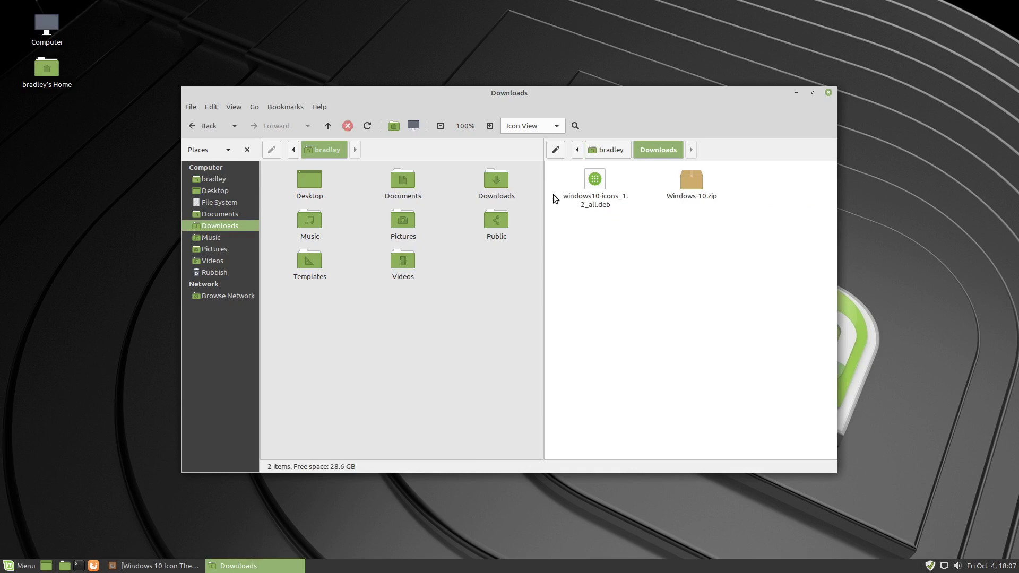
Show hidden files in the home folder and create a new folder named .themes
click(359, 338)
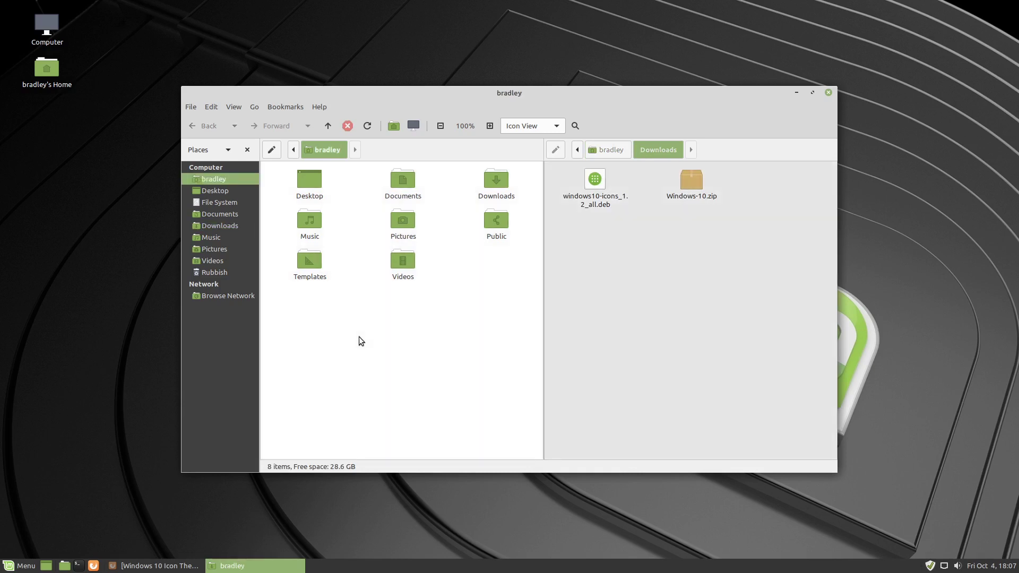
key(ctrl+h)
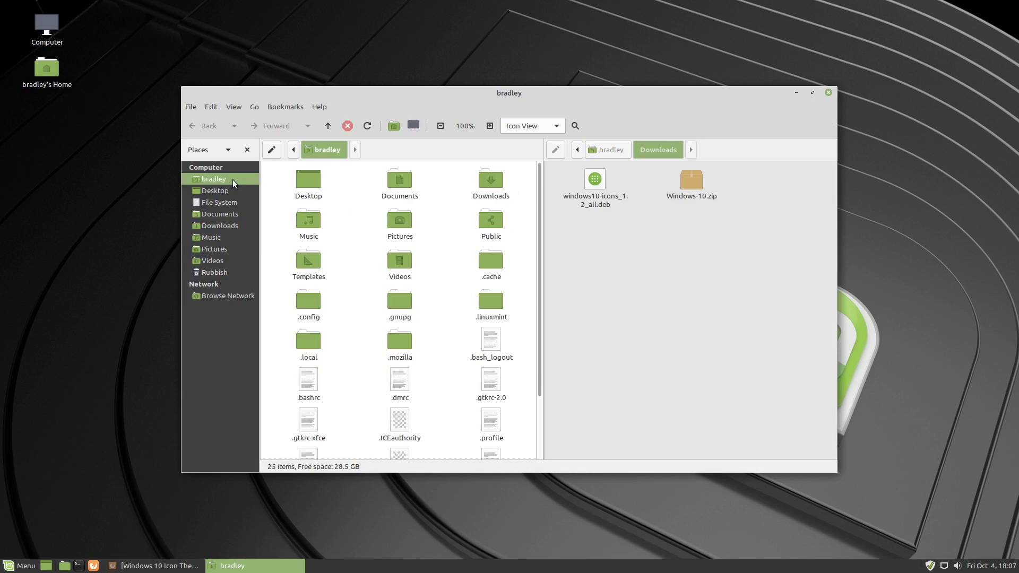
right_click(359, 371)
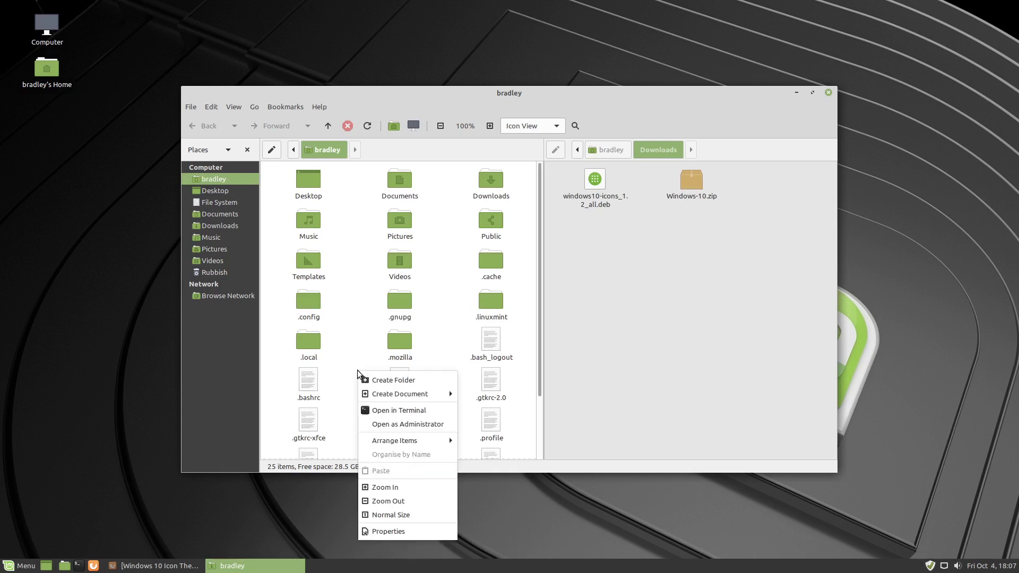
click(393, 380)
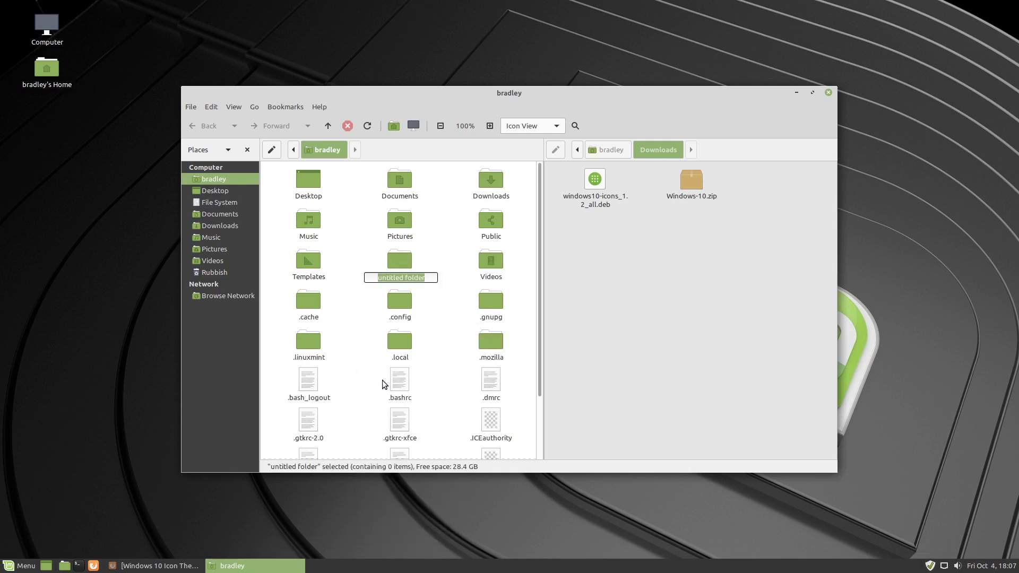
text(.themes)
click(356, 390)
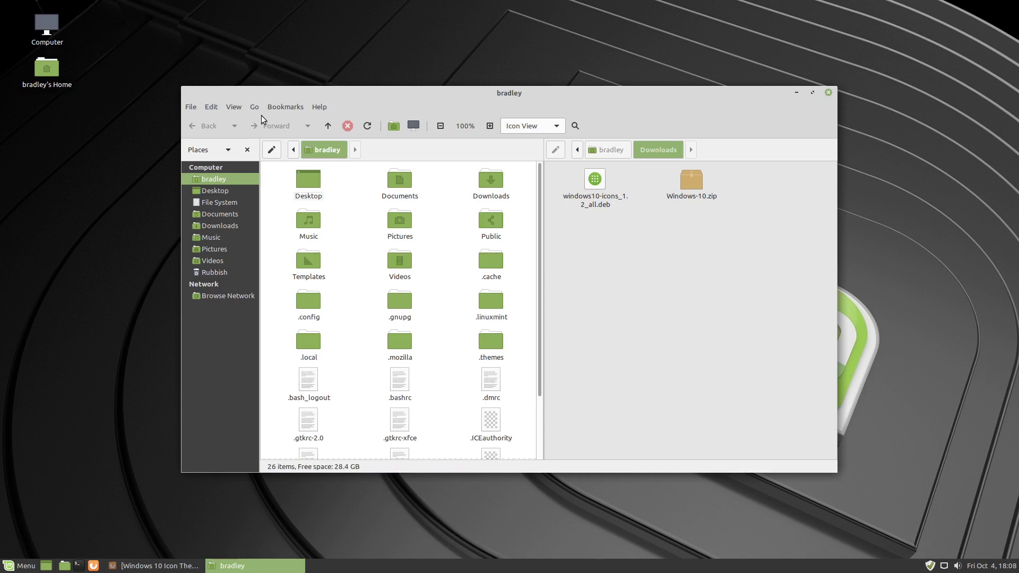
click(234, 107)
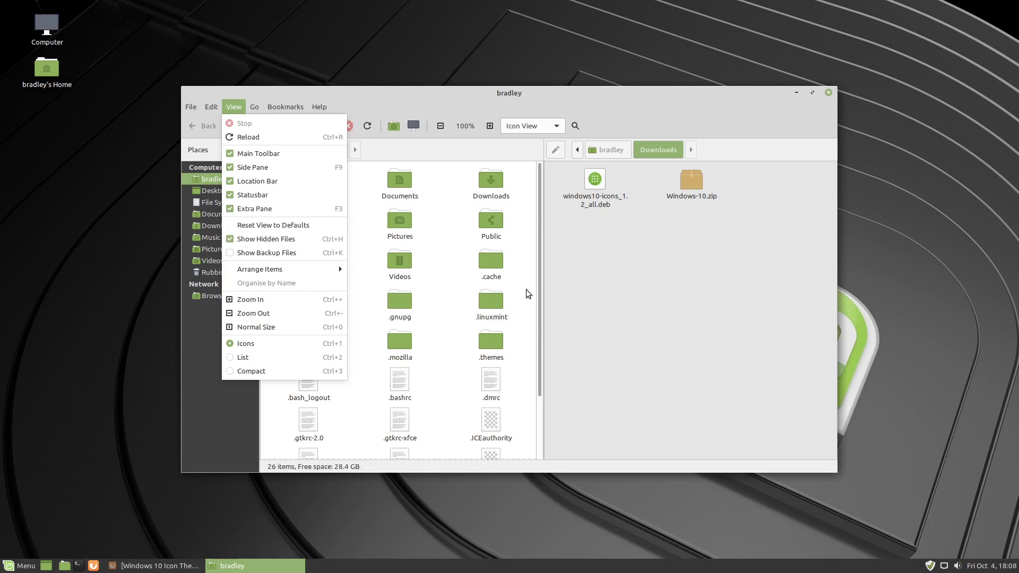
click(657, 286)
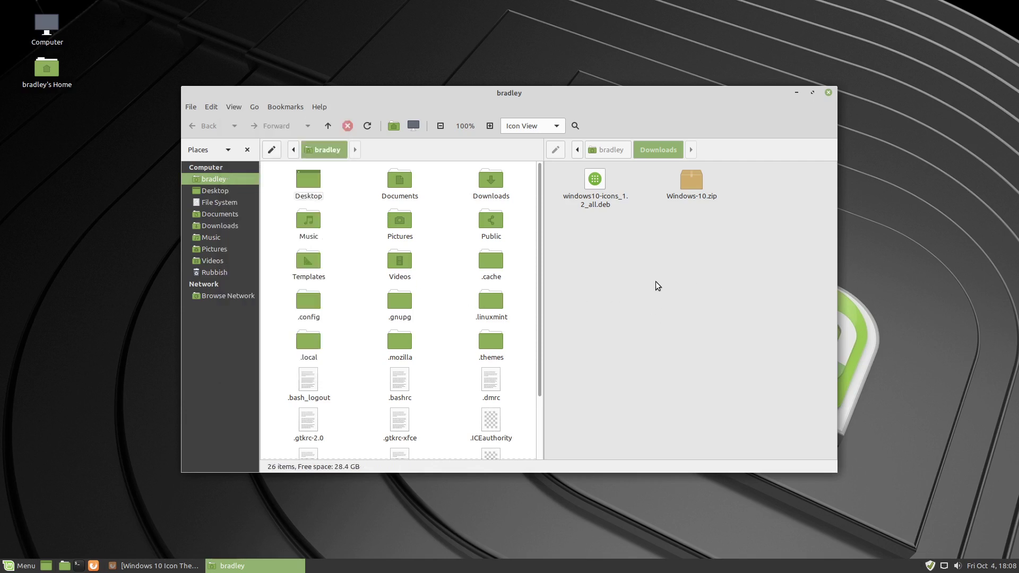
Extract Windows-10.zip into Downloads with Engrampa, then quit the archive manager
double_click(684, 177)
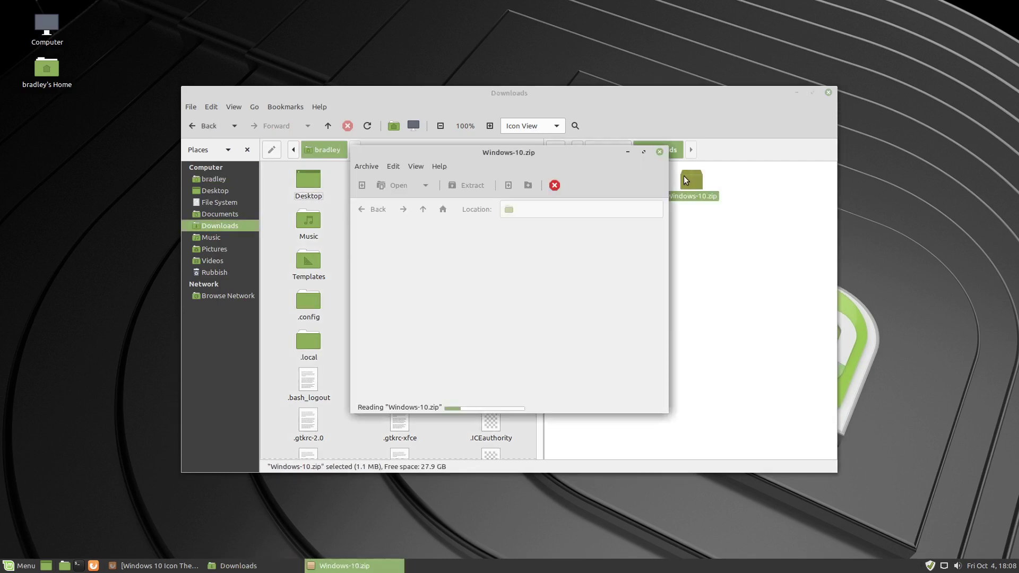
click(471, 181)
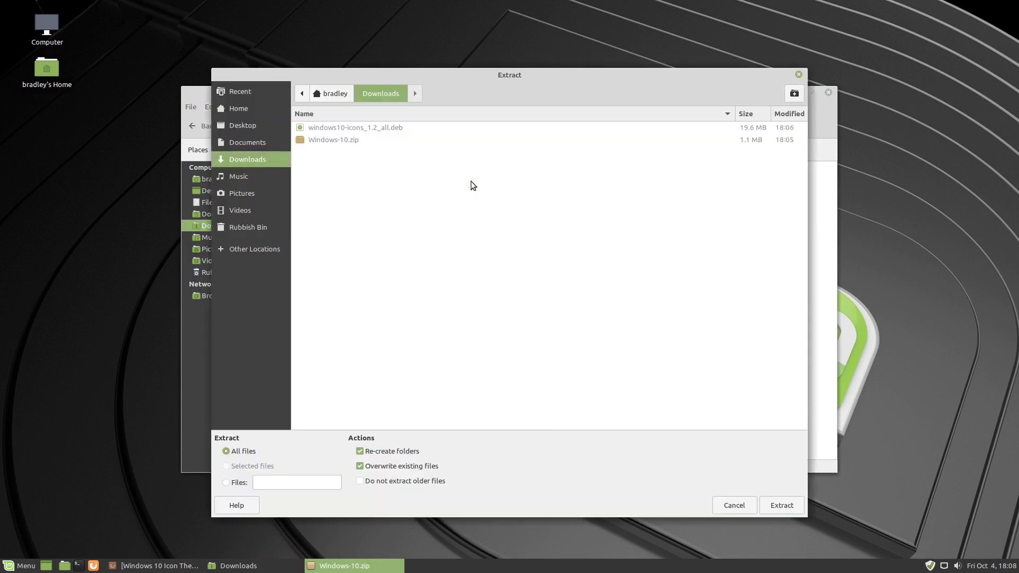
click(782, 506)
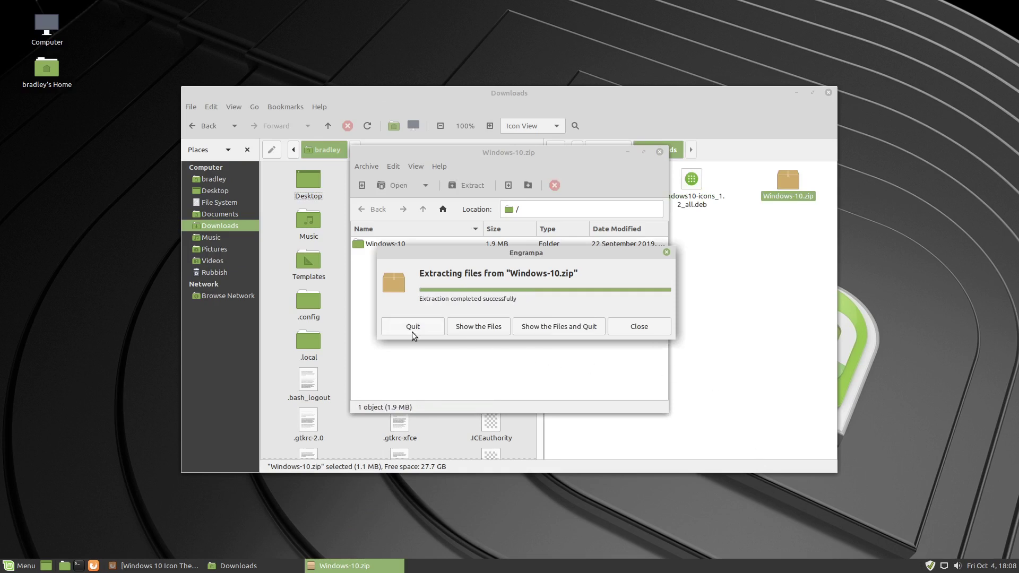
click(399, 326)
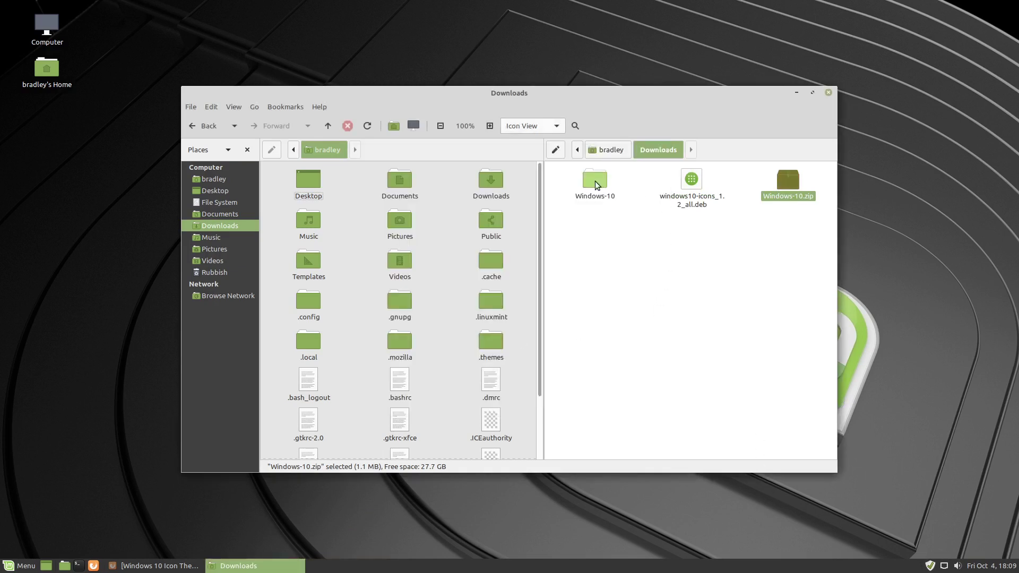
Cut the Windows-10 folder from Downloads, paste it into .themes, then select the windows10-icons package
click(595, 181)
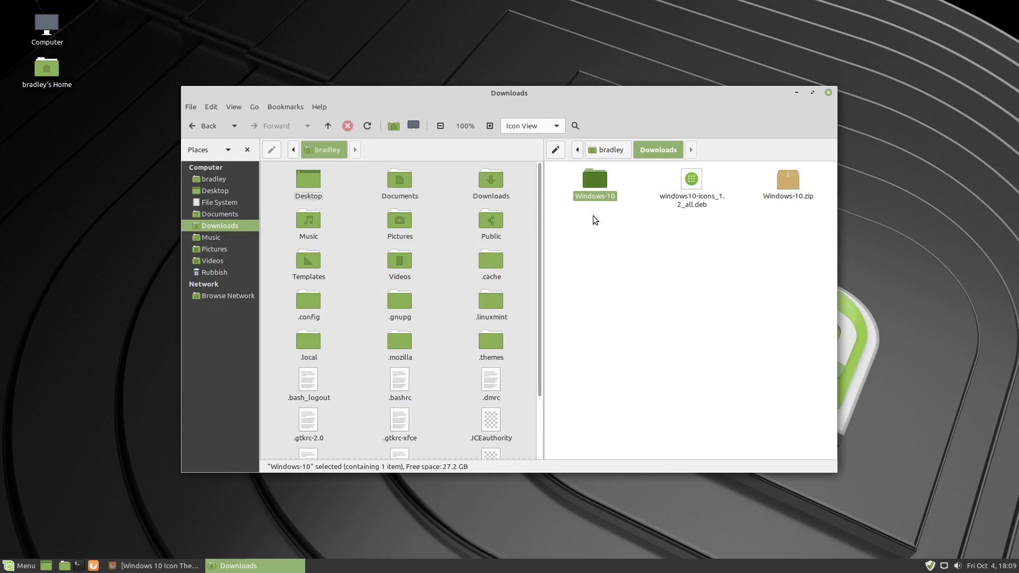
right_click(595, 183)
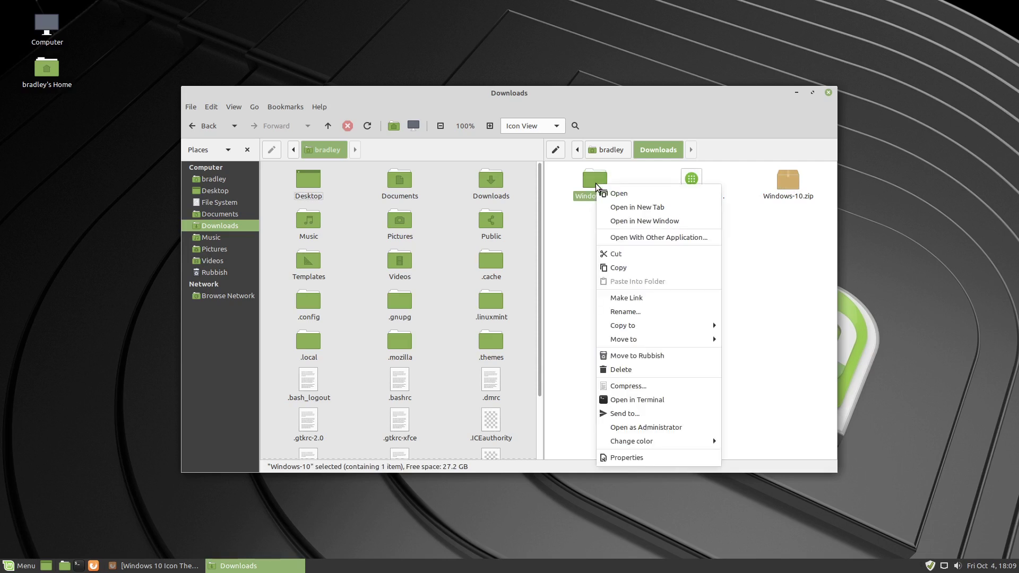
click(613, 251)
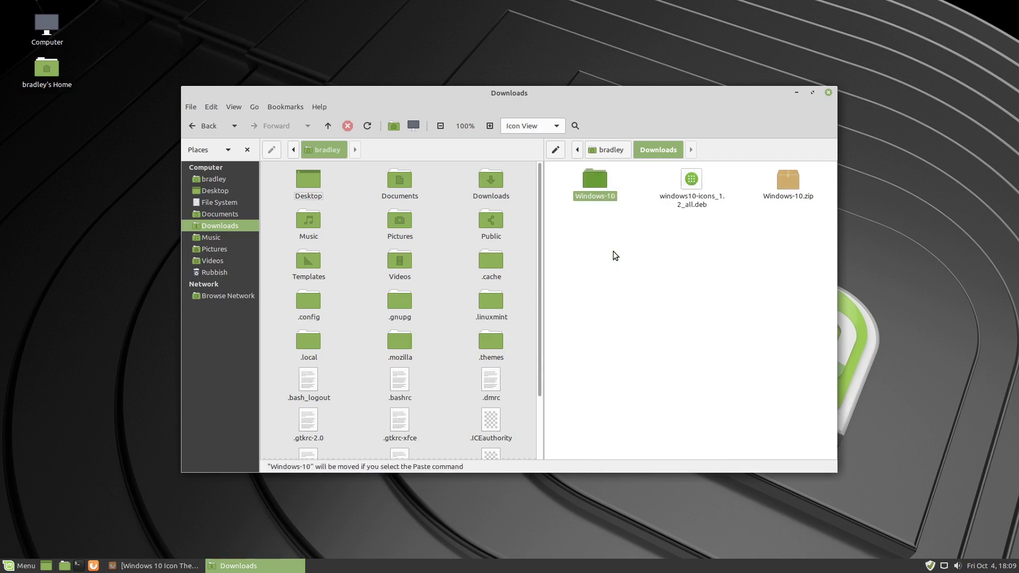
click(501, 344)
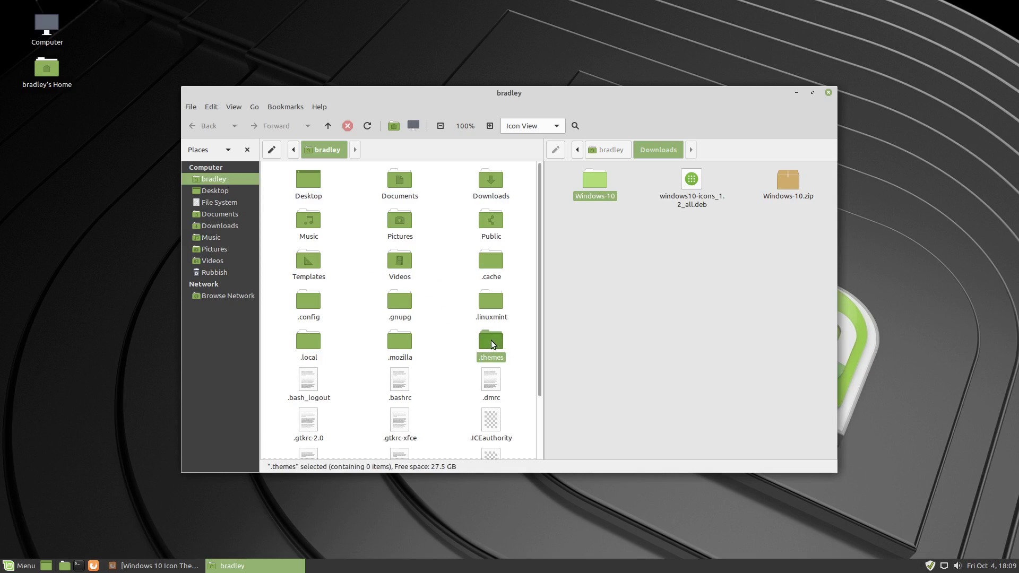
right_click(491, 344)
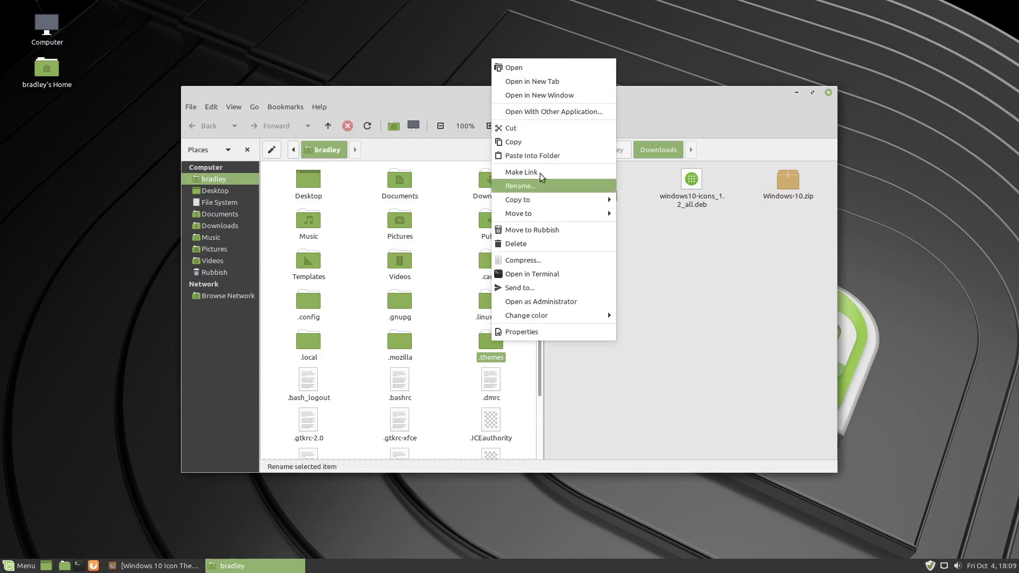
click(573, 155)
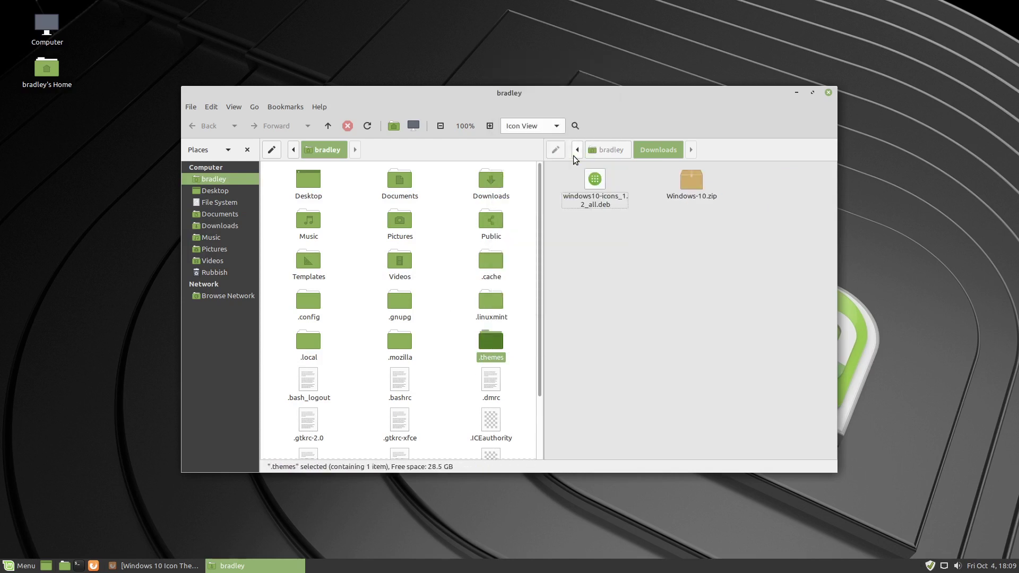
click(616, 325)
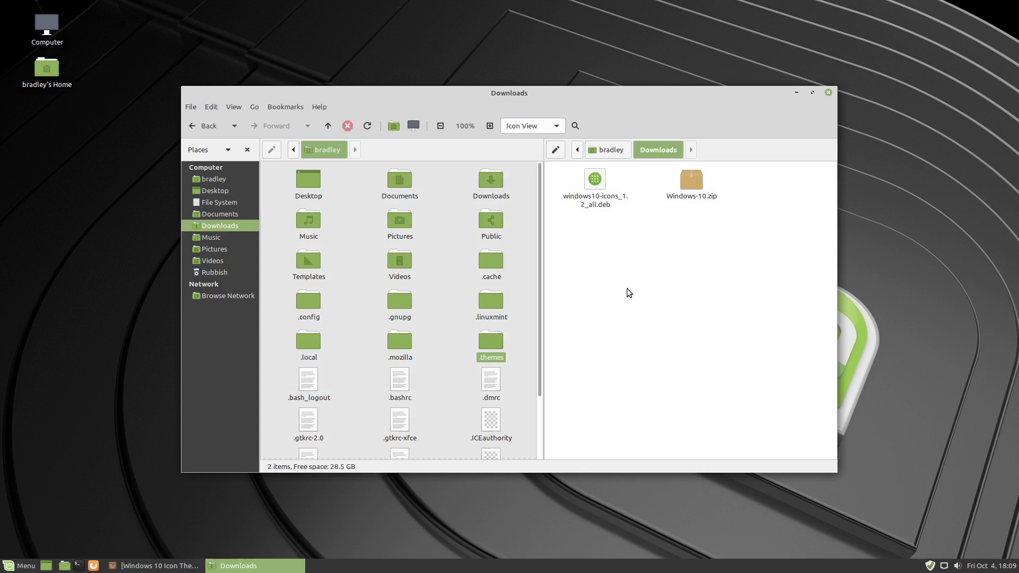
click(608, 197)
Install windows10-icons_1.2_all.deb in GDebi, authenticating with the account password, then close the installer
double_click(597, 181)
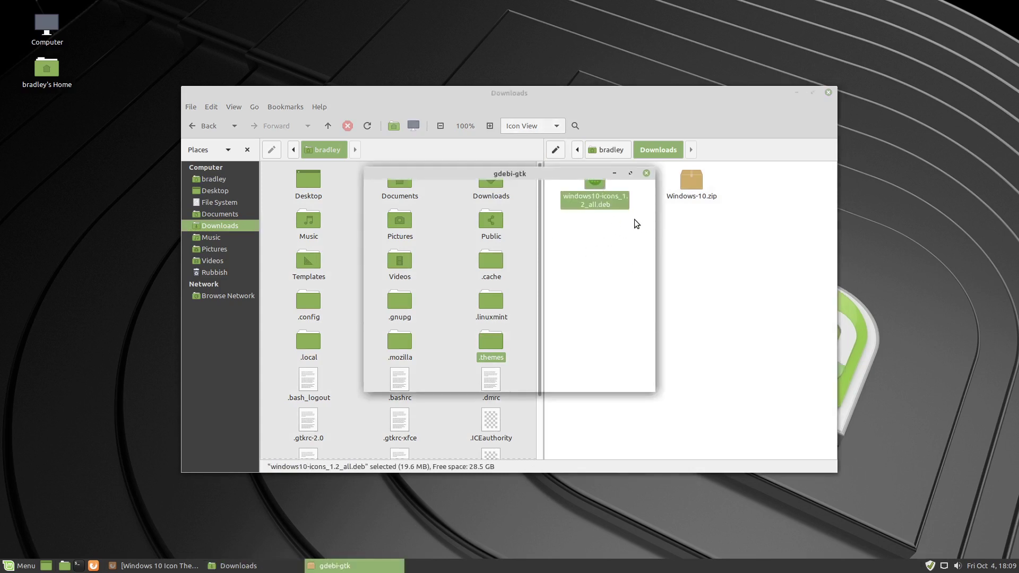
click(799, 93)
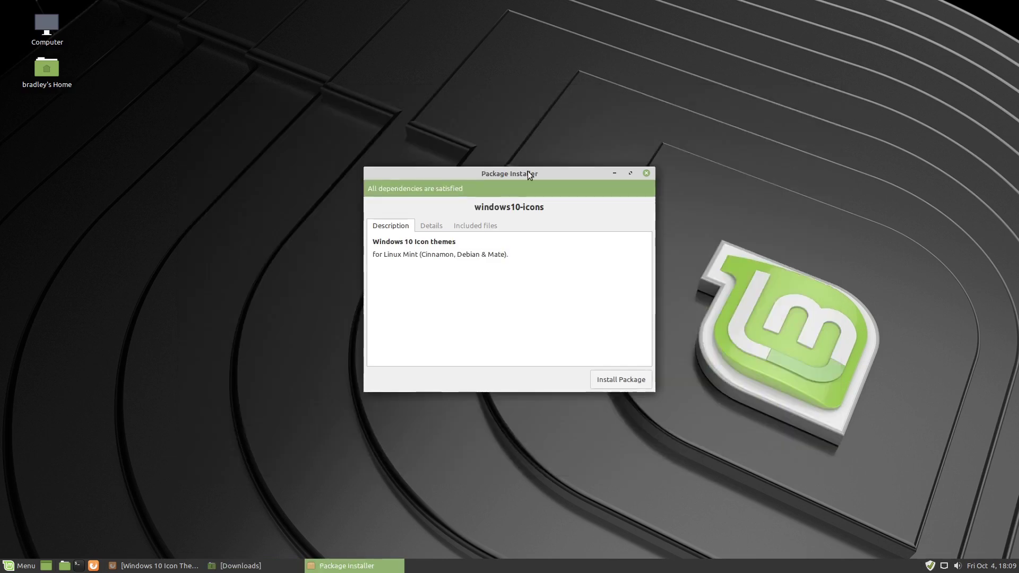
click(614, 379)
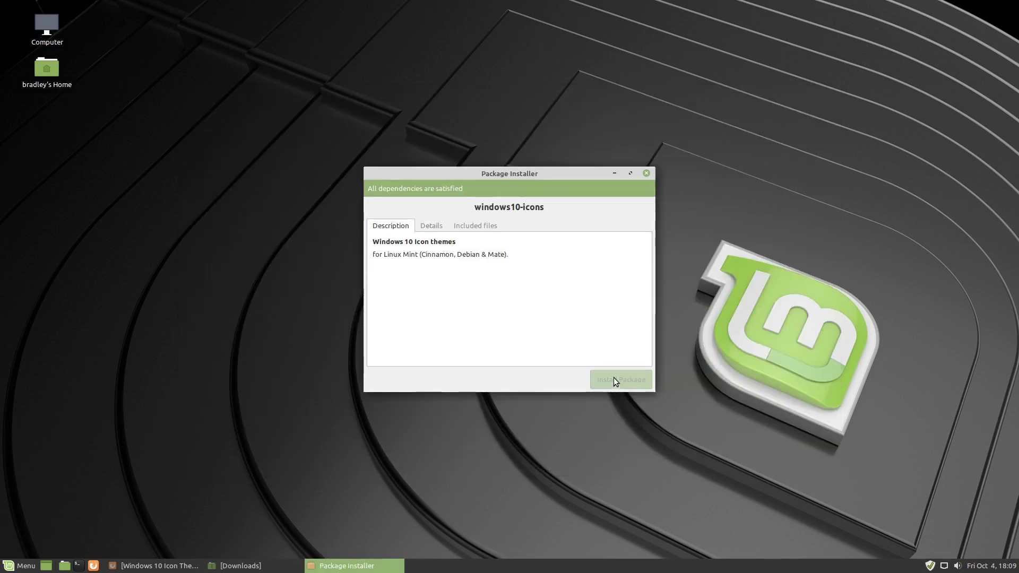
text(•)
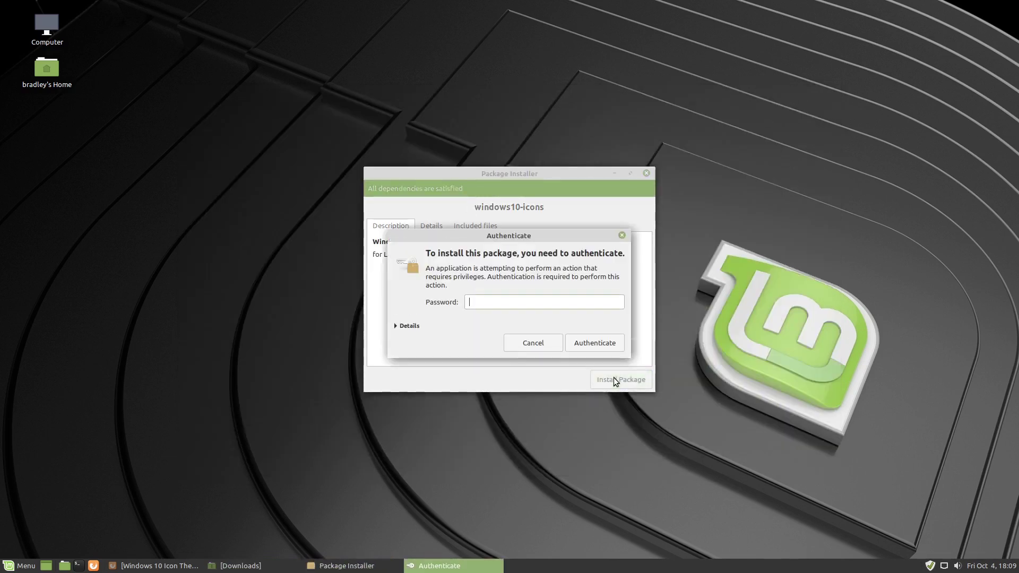
text(•••••••)
key(Return)
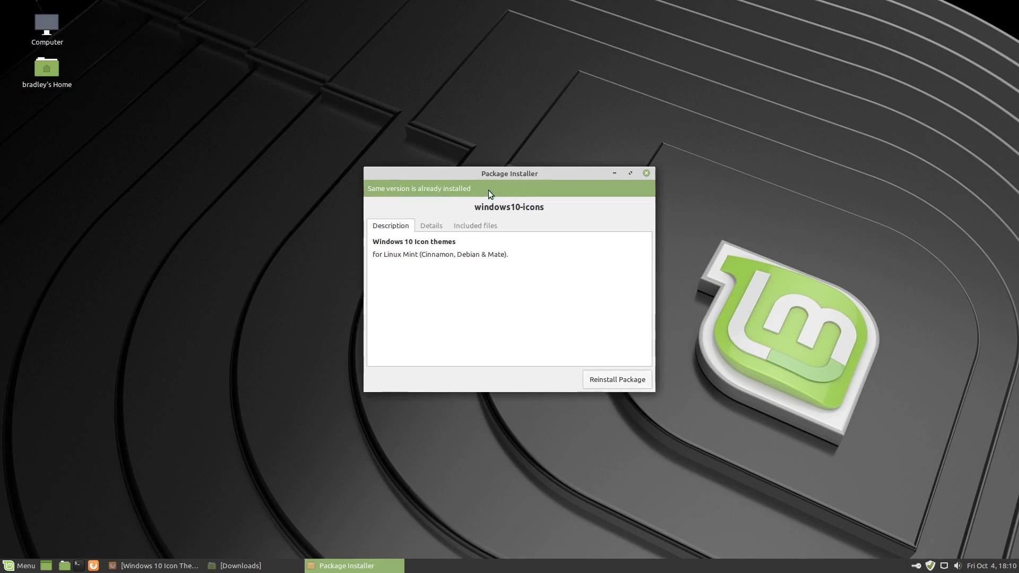
click(646, 174)
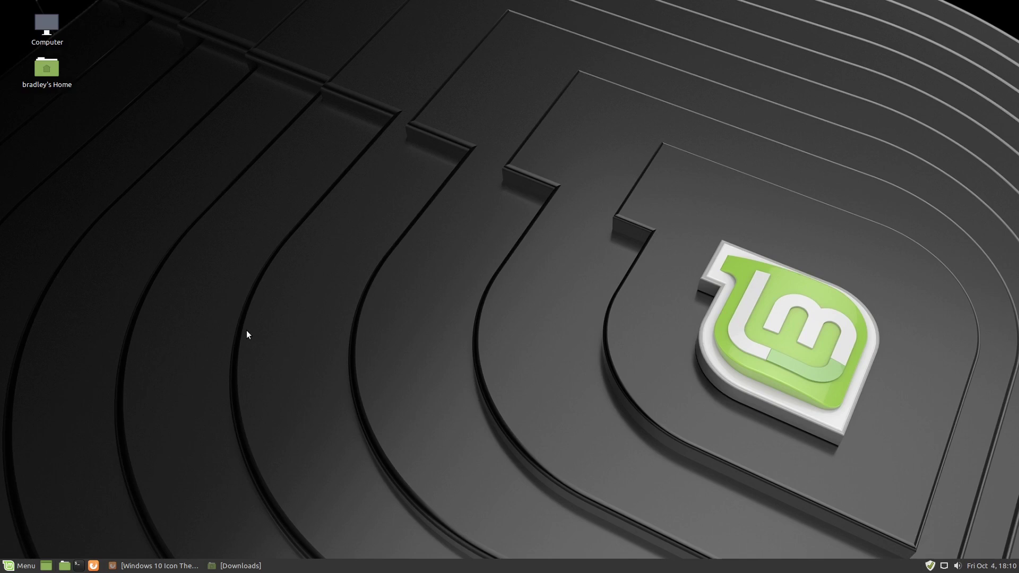
Open Appearance Preferences from the Control Centre and set Mint-Y-Dark as the controls theme
click(22, 566)
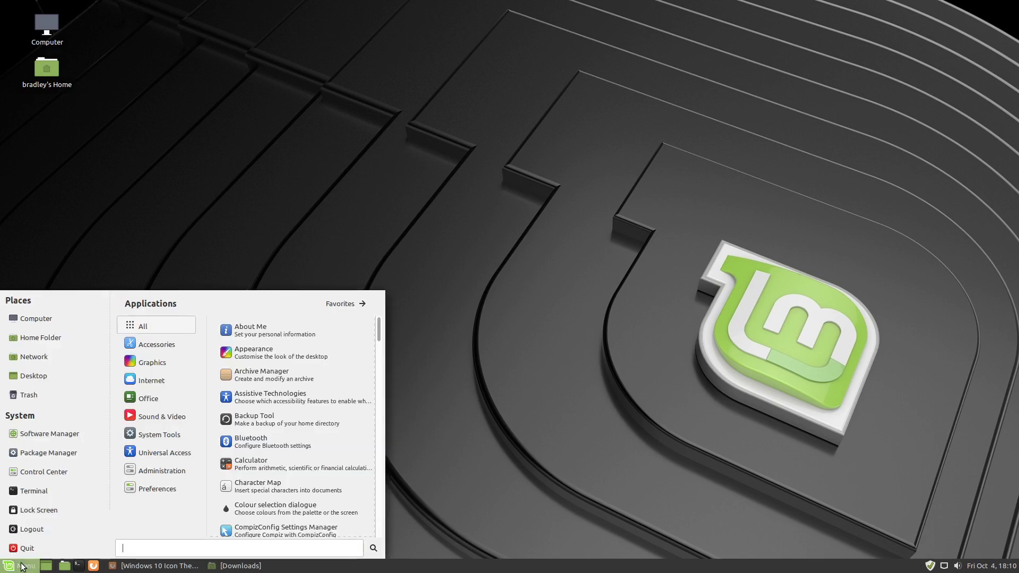
click(72, 470)
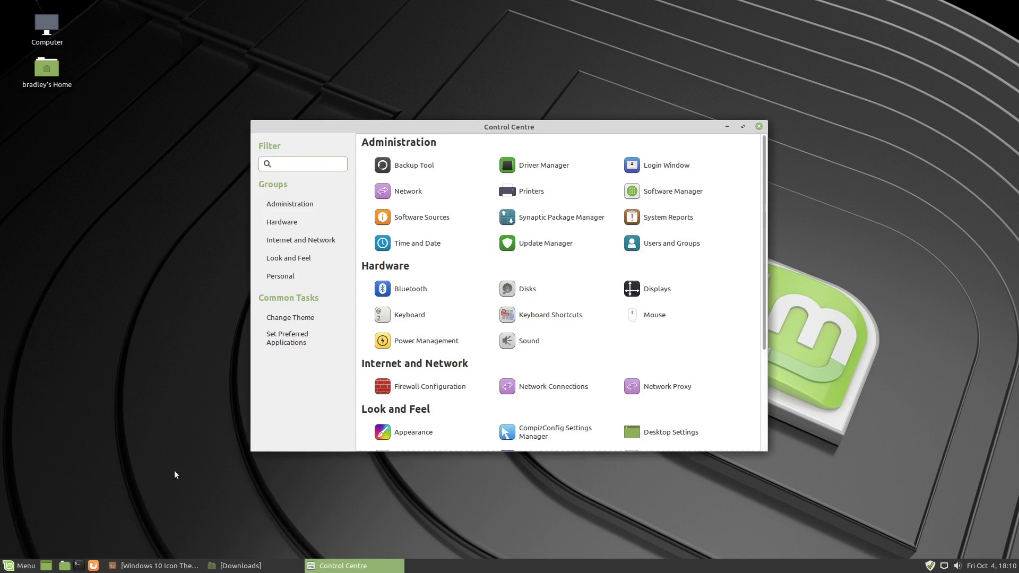
click(463, 431)
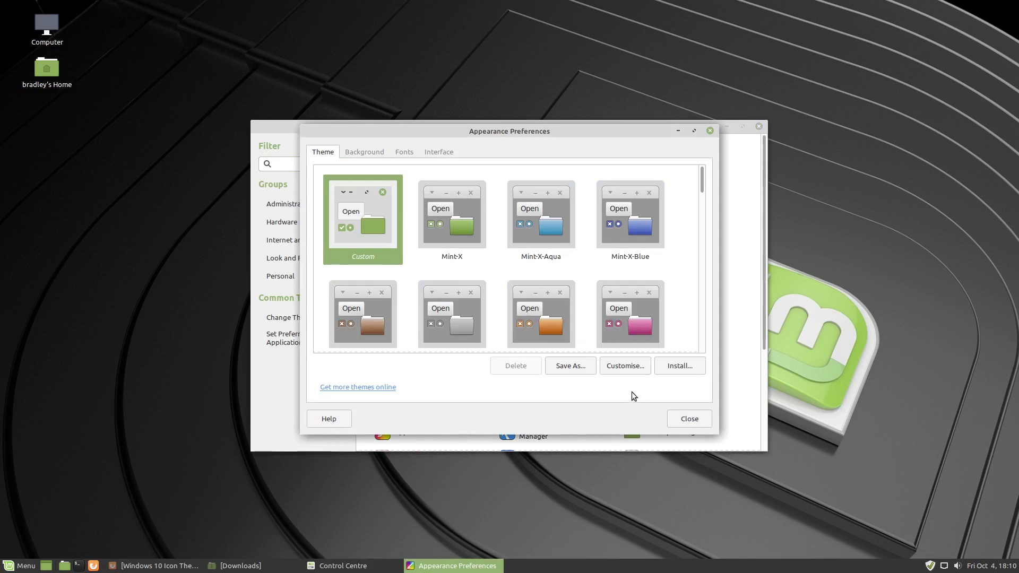
click(625, 366)
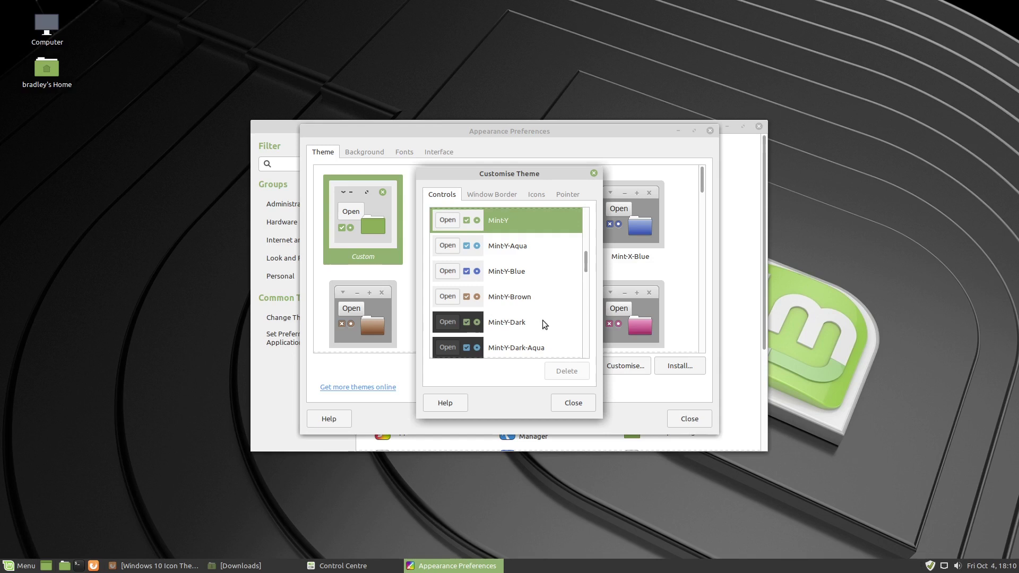
click(507, 323)
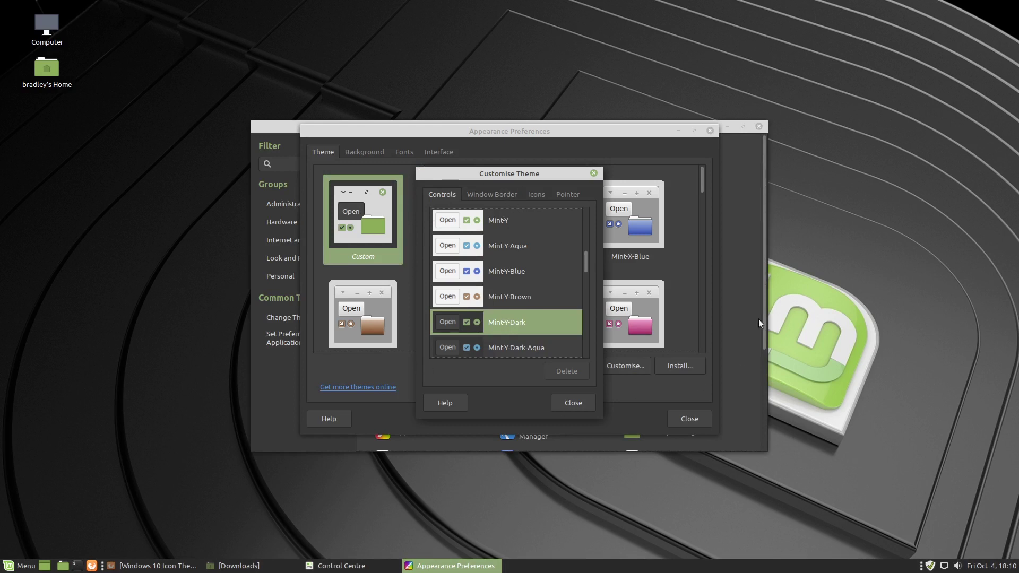
Choose the Windows-10 window border and the Win10 icon theme, then close the customisation dialog
click(487, 195)
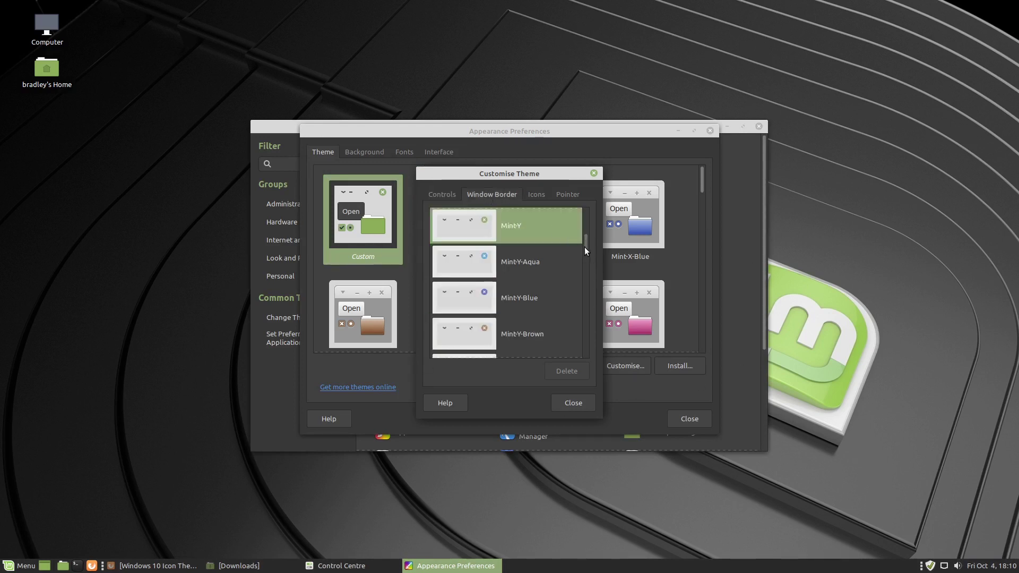
drag(584, 246, 587, 356)
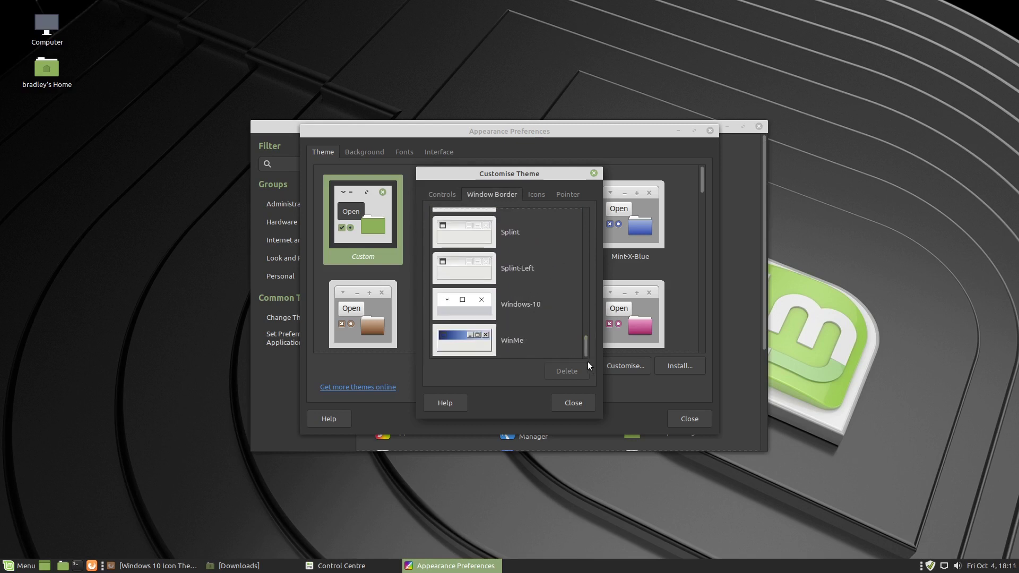
click(465, 301)
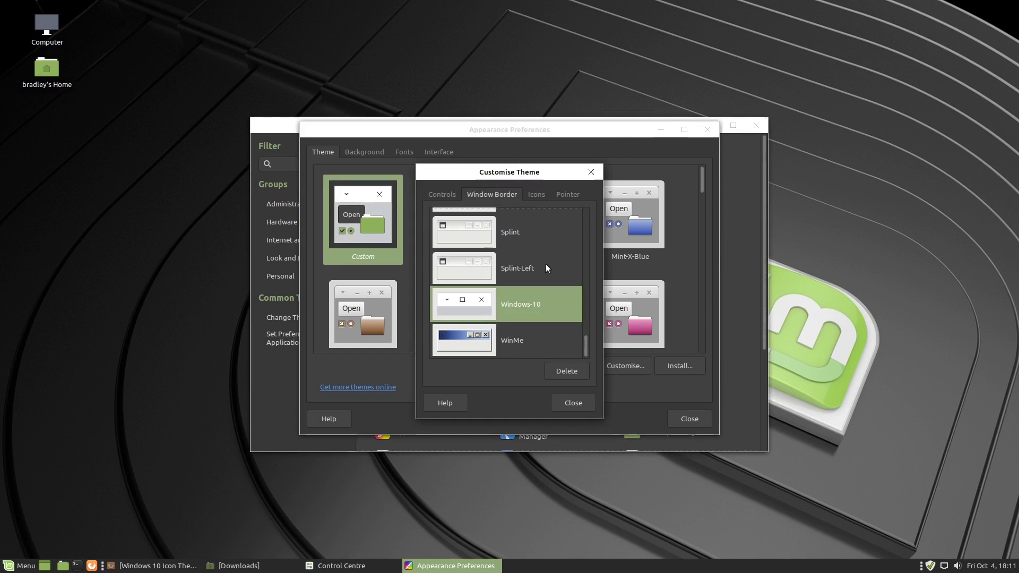
click(535, 194)
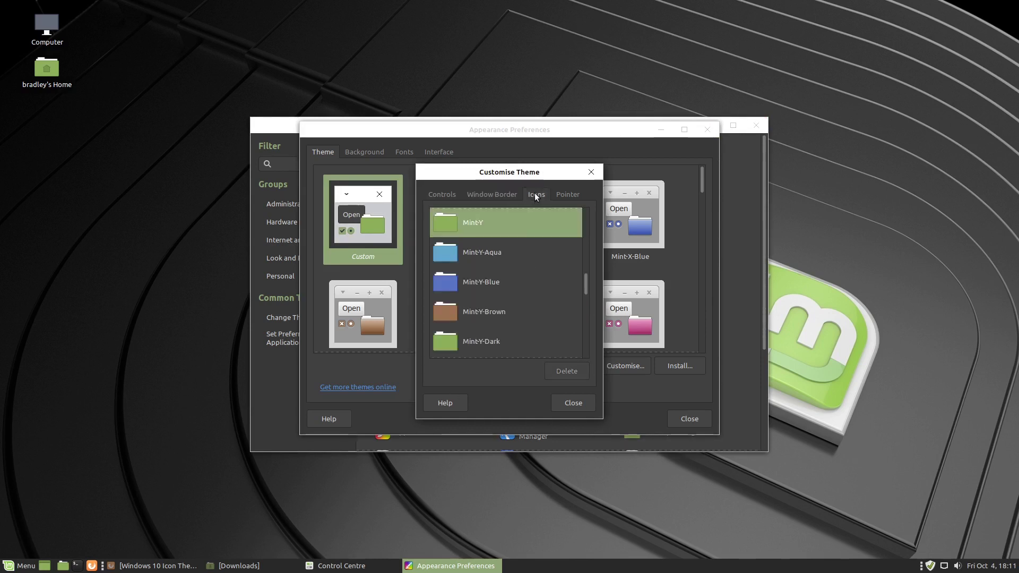
drag(585, 288, 594, 361)
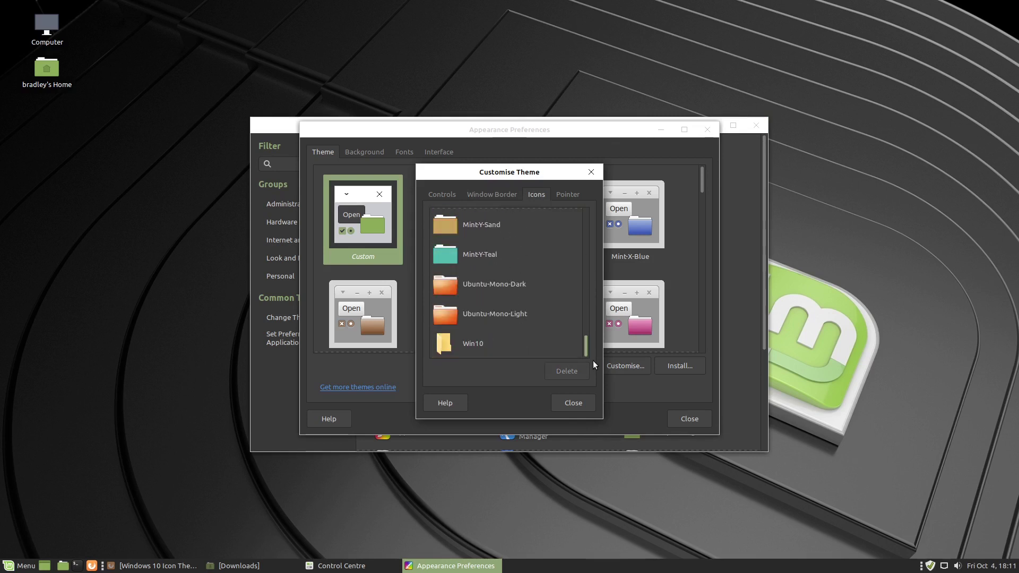
click(457, 342)
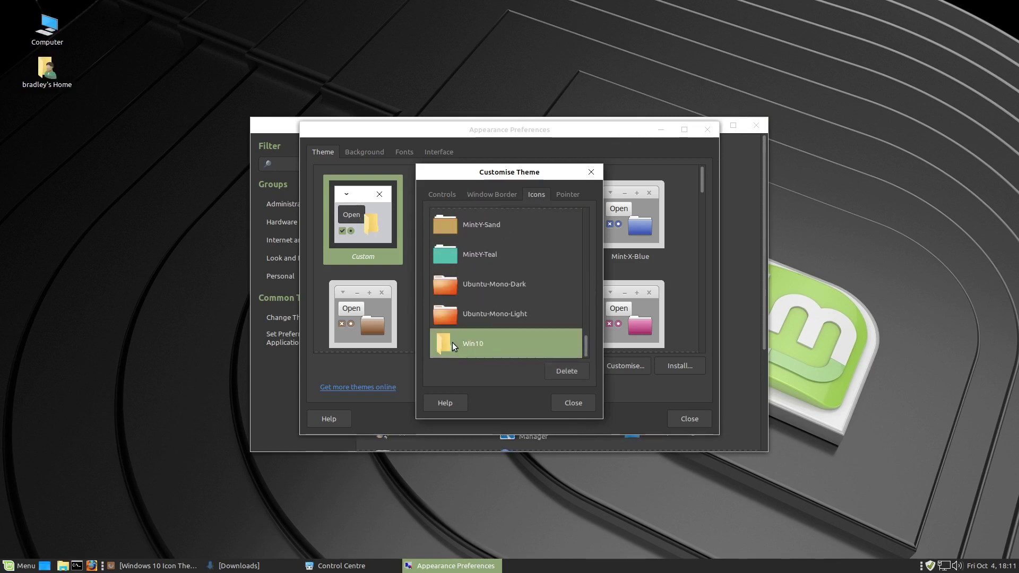
click(581, 398)
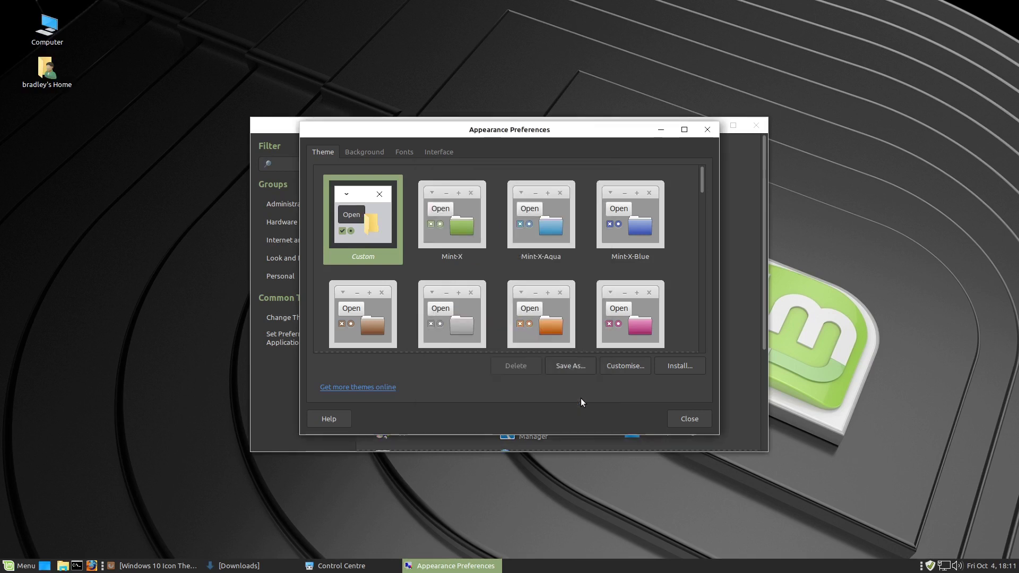
Close Appearance Preferences, then move the Control Centre window to the upper right and enlarge it
click(690, 419)
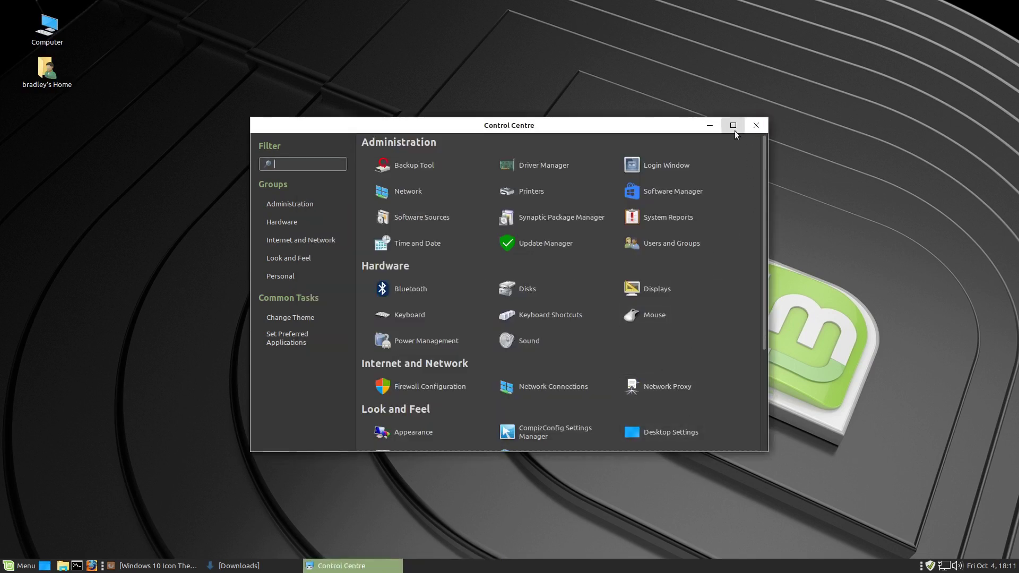
drag(648, 125, 835, 26)
drag(957, 352, 998, 530)
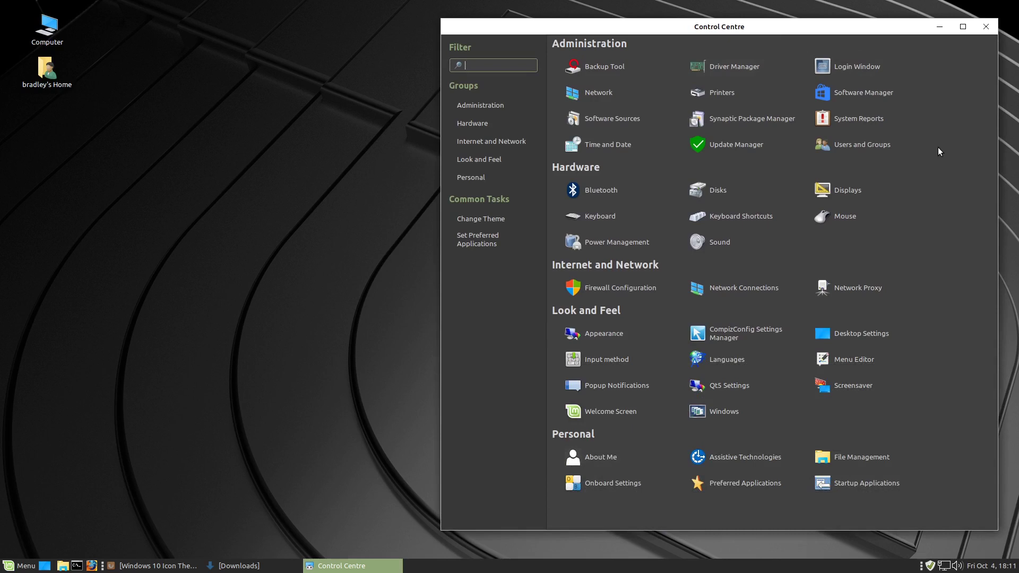
Show Caja's home folder in a single smaller pane, then minimise Caja and the Control Centre
click(246, 569)
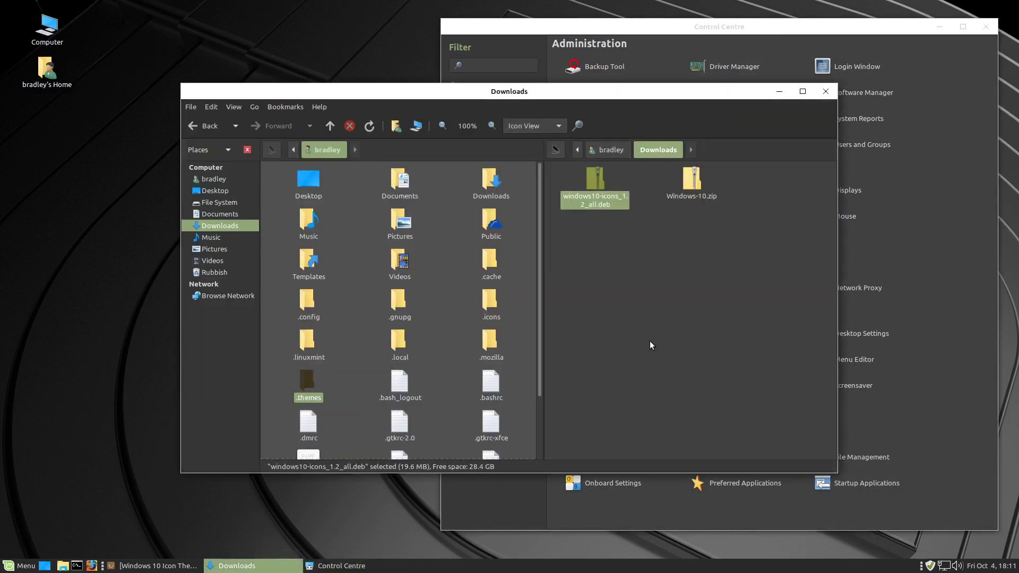
key(F3)
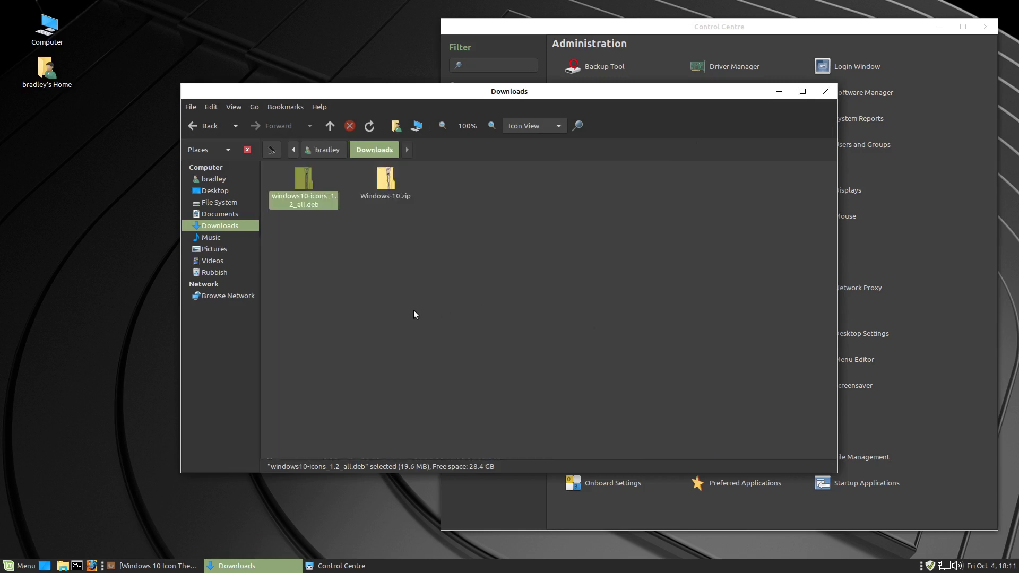
click(415, 315)
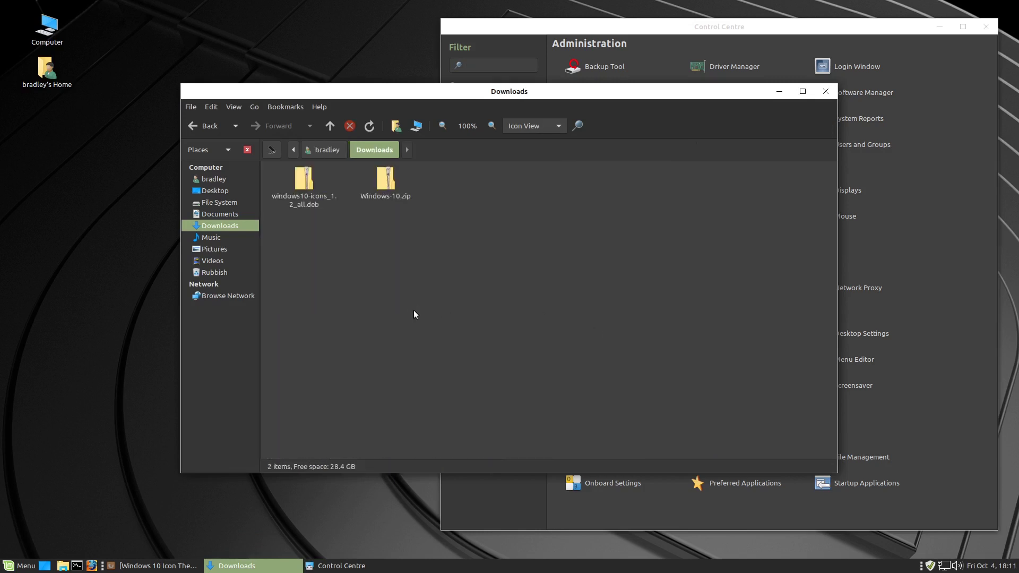
click(209, 180)
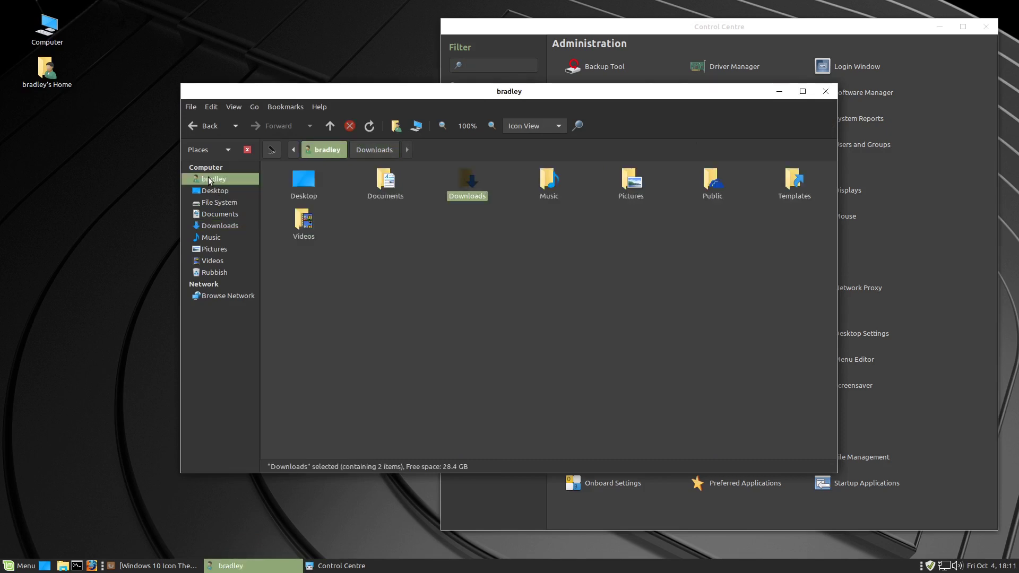
click(444, 281)
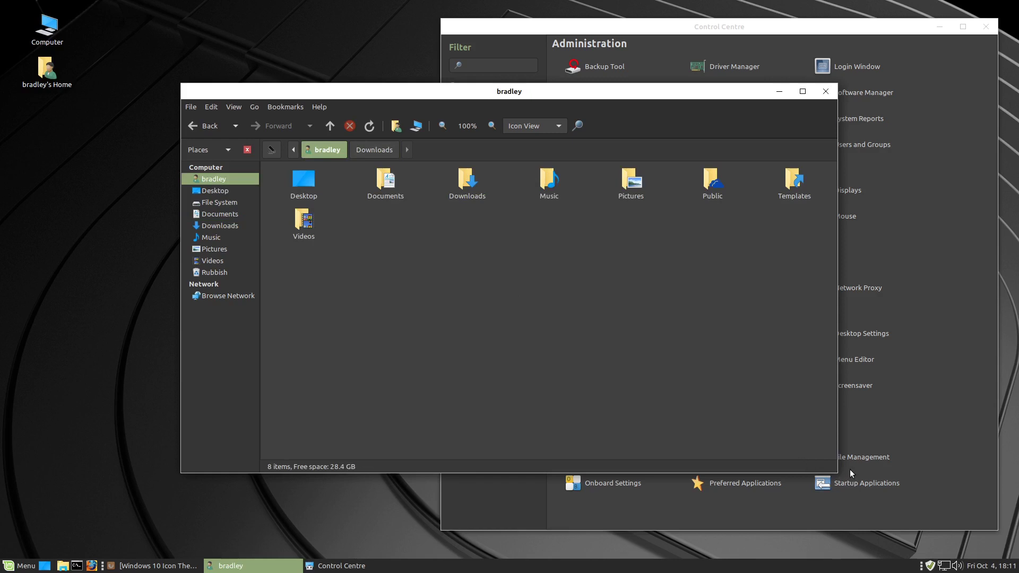
drag(837, 472, 591, 433)
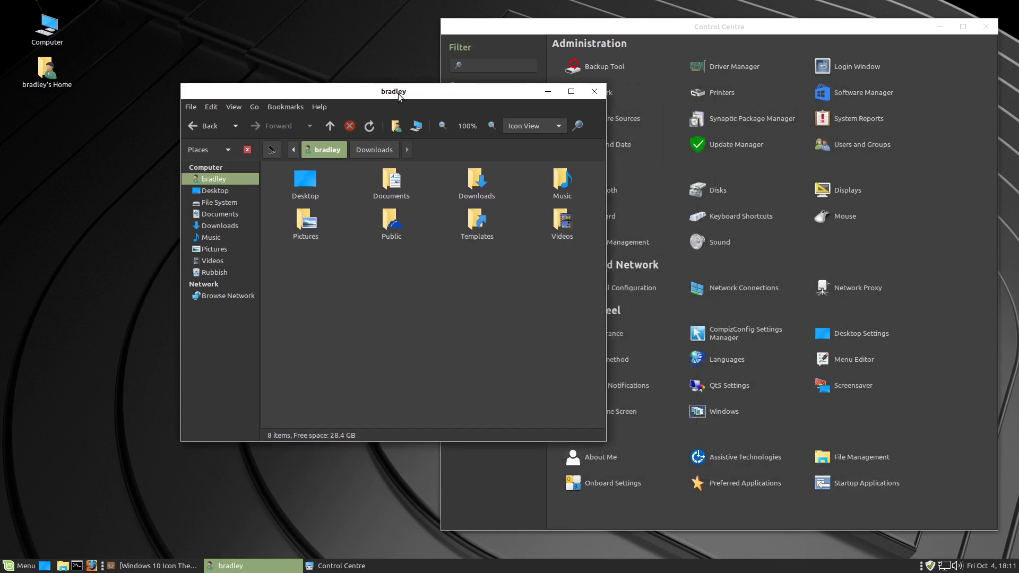
drag(398, 93, 381, 29)
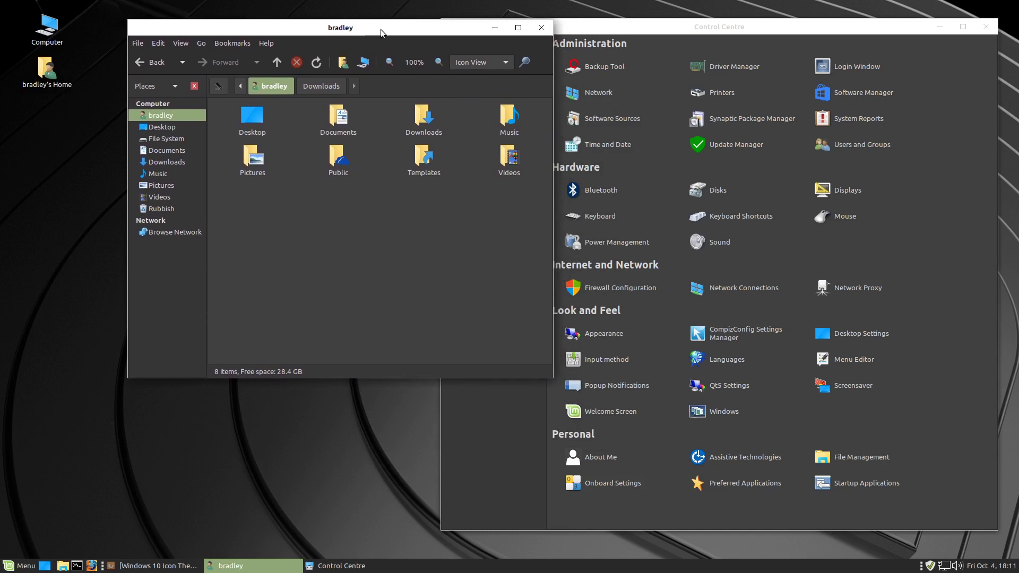
click(495, 27)
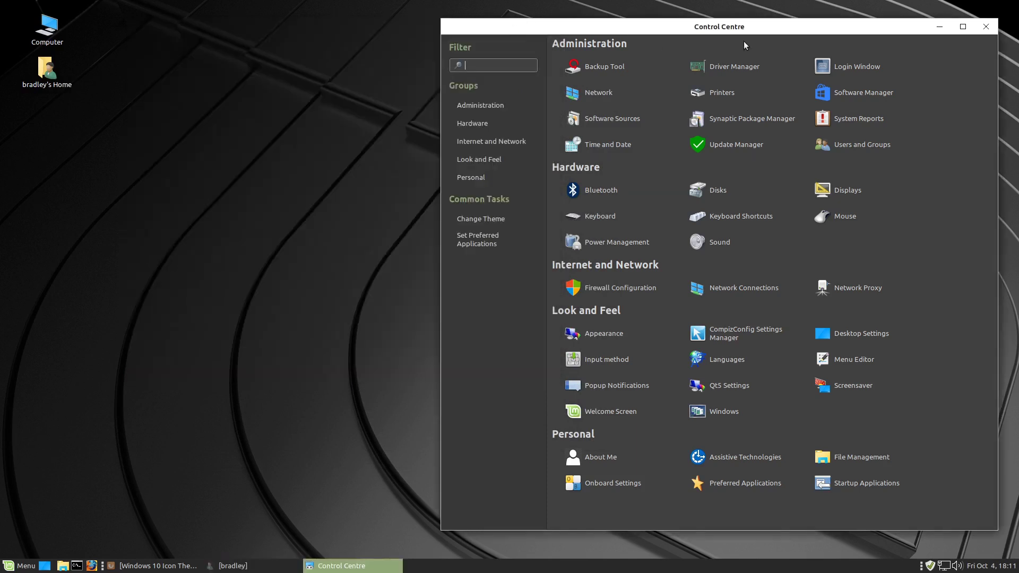
click(938, 31)
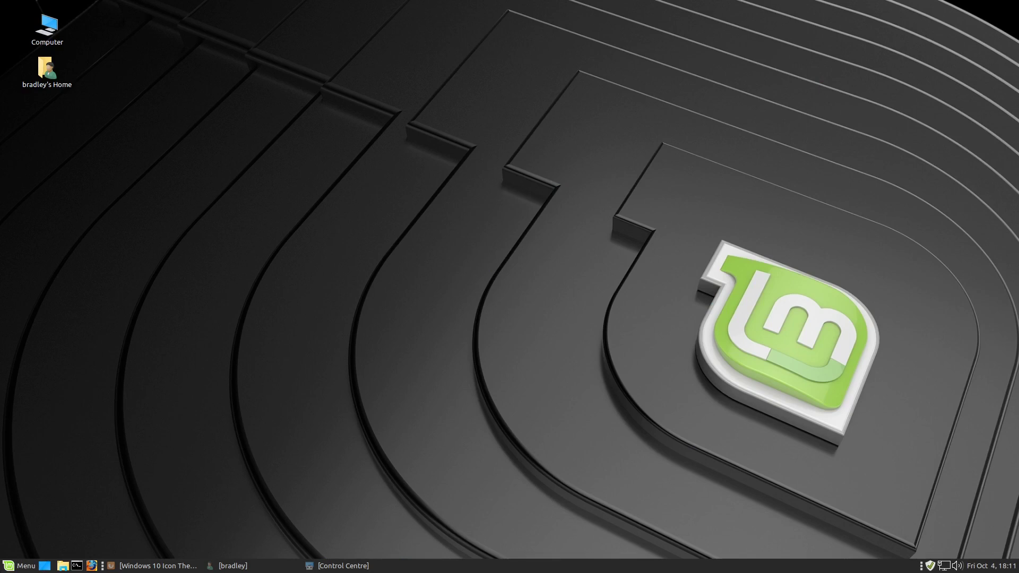
Set the Menu button icon to the Windows-style ubuntu-logo in Menu preferences, then close them
click(16, 568)
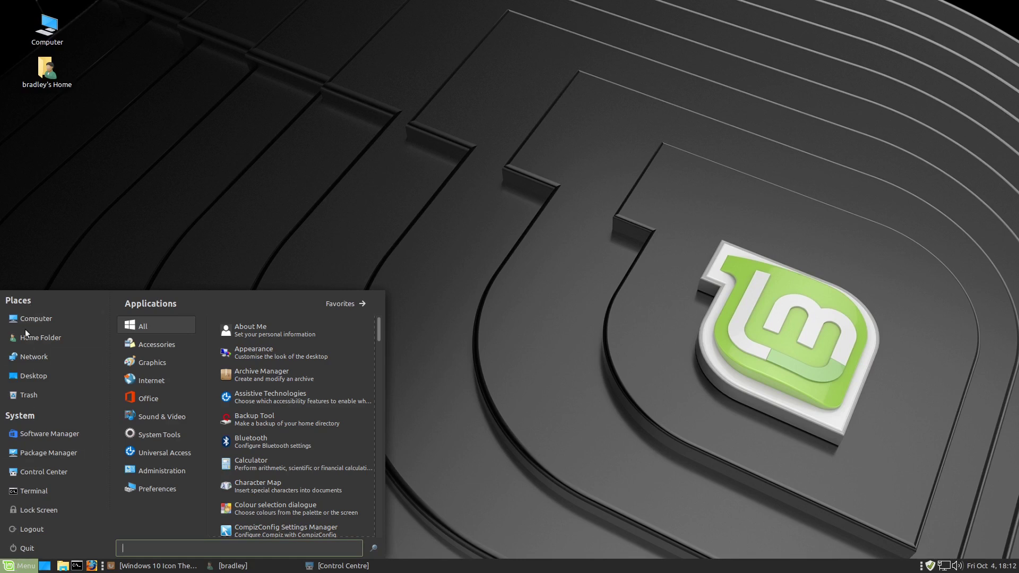
click(17, 568)
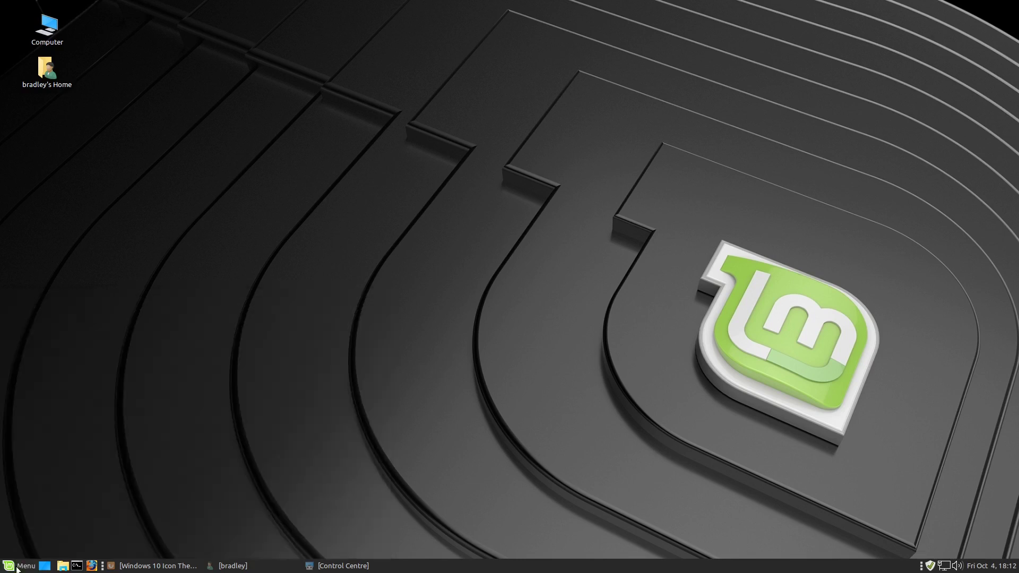
right_click(17, 568)
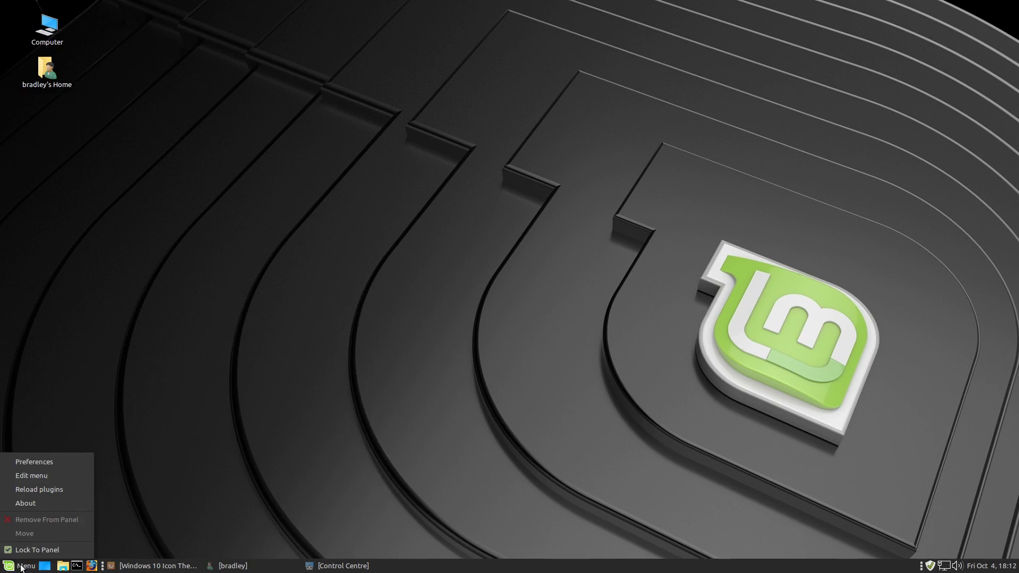
click(64, 462)
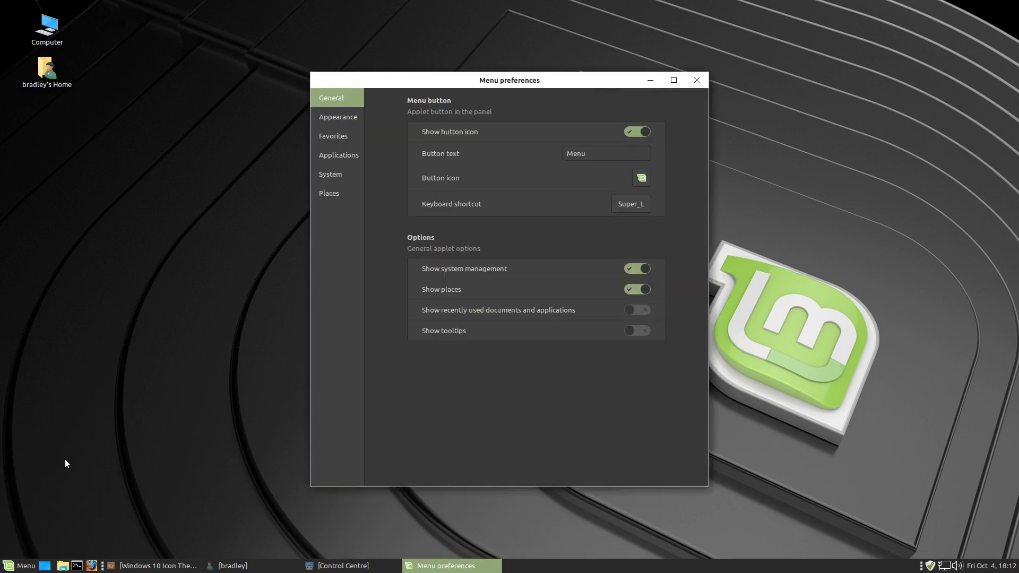
click(642, 178)
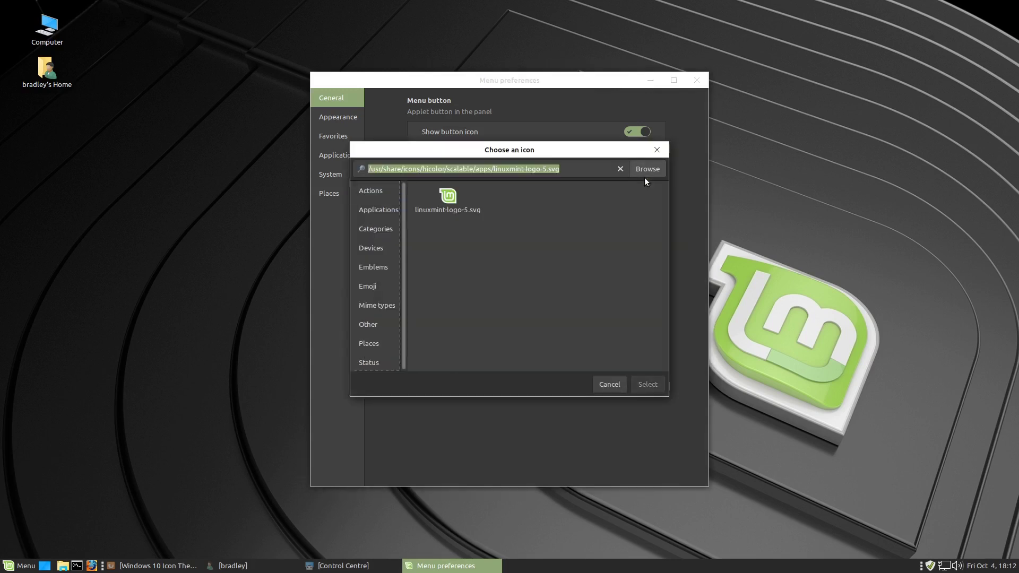
text(ubuntu)
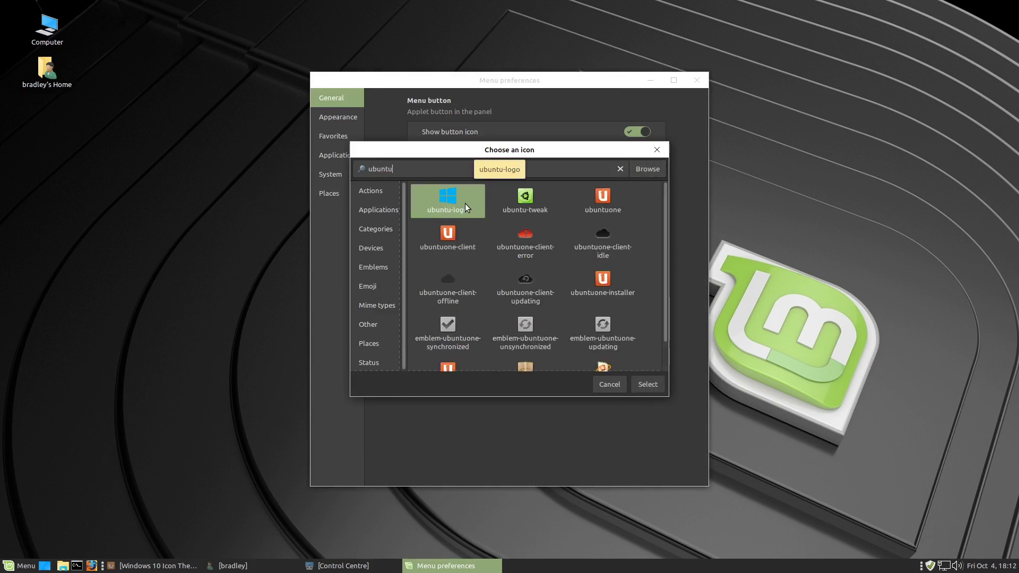
click(648, 384)
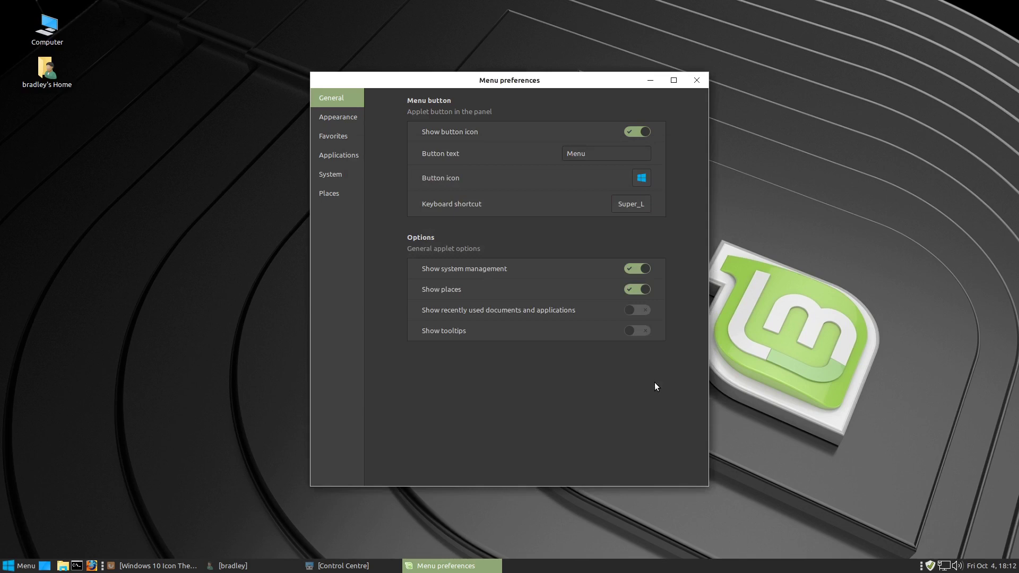
click(11, 569)
click(12, 568)
click(697, 81)
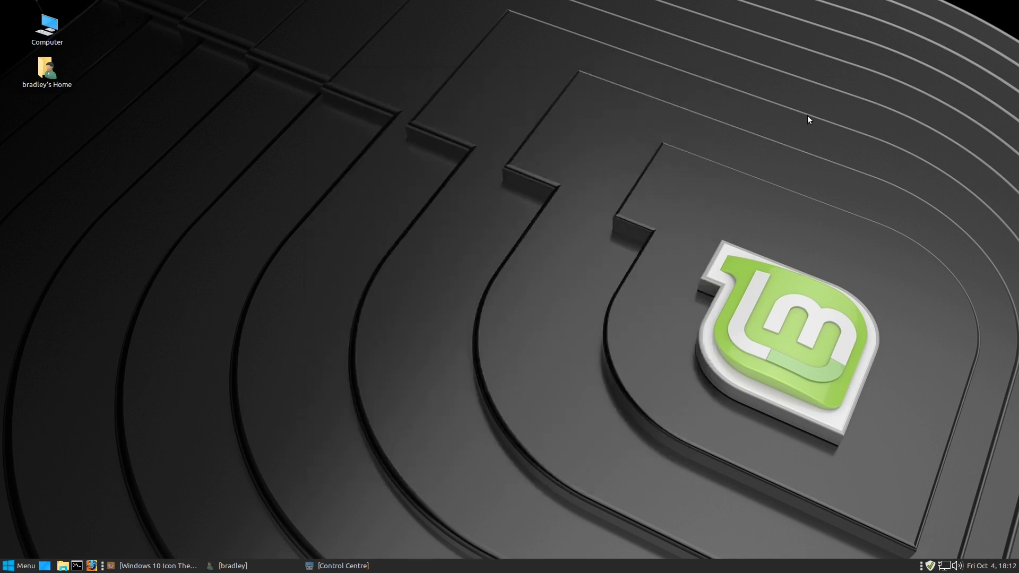
right_click(22, 568)
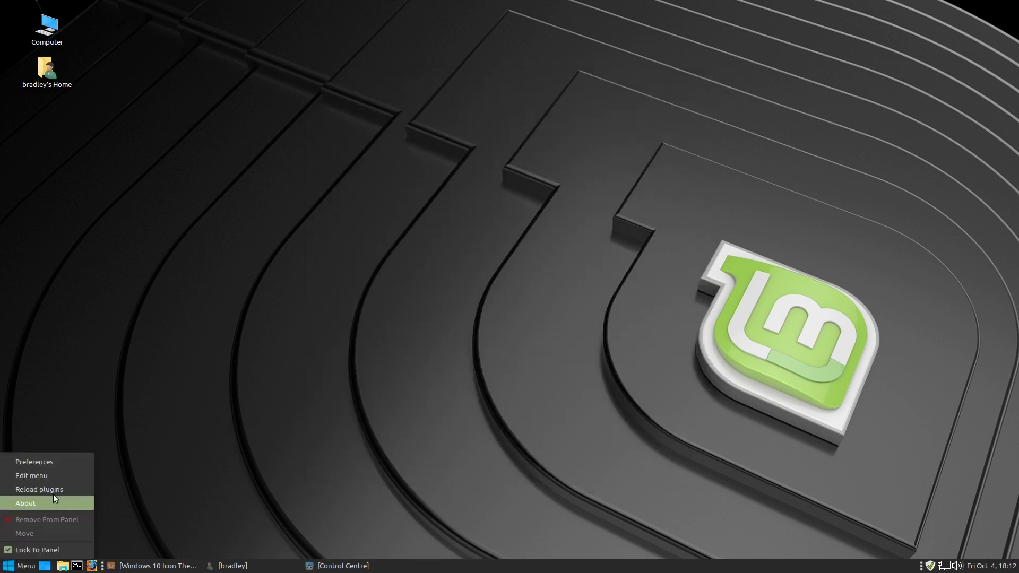
click(72, 461)
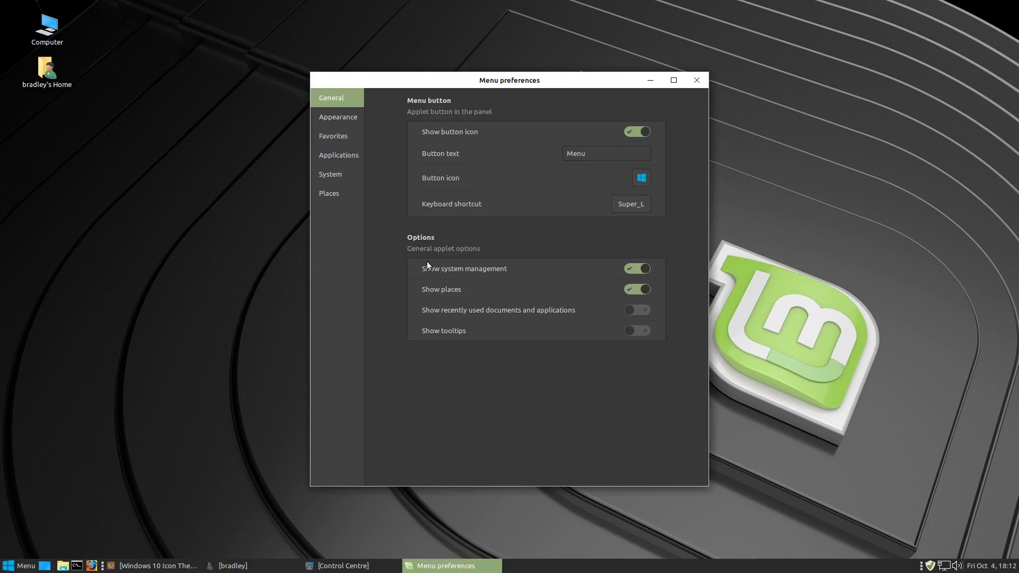
click(595, 152)
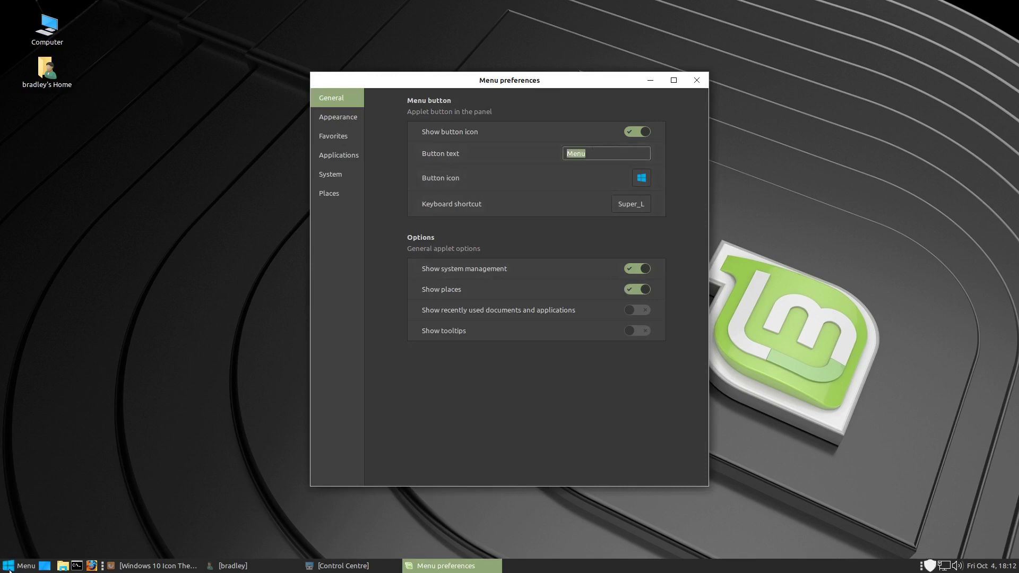
key(BackSpace)
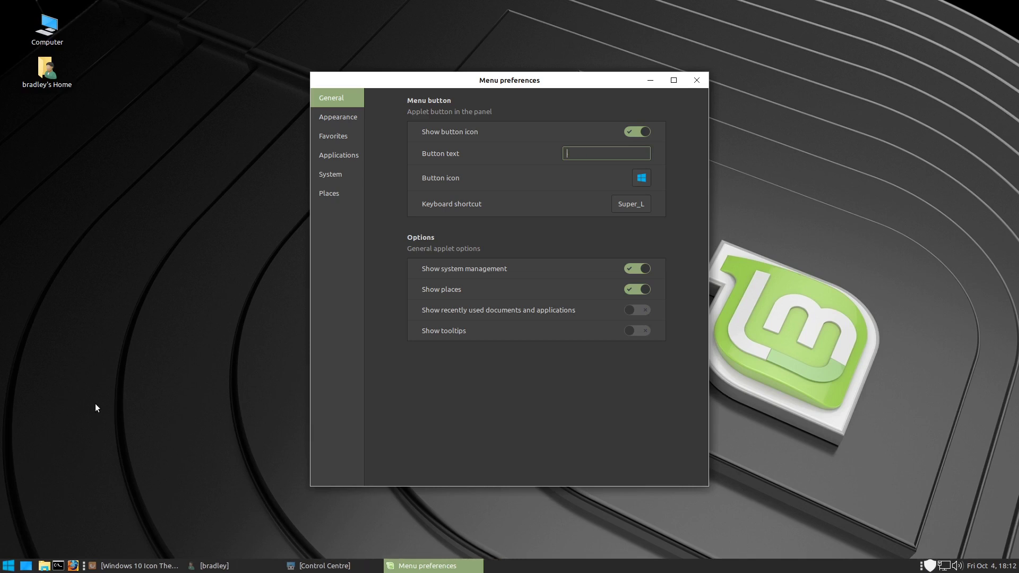
text(Start)
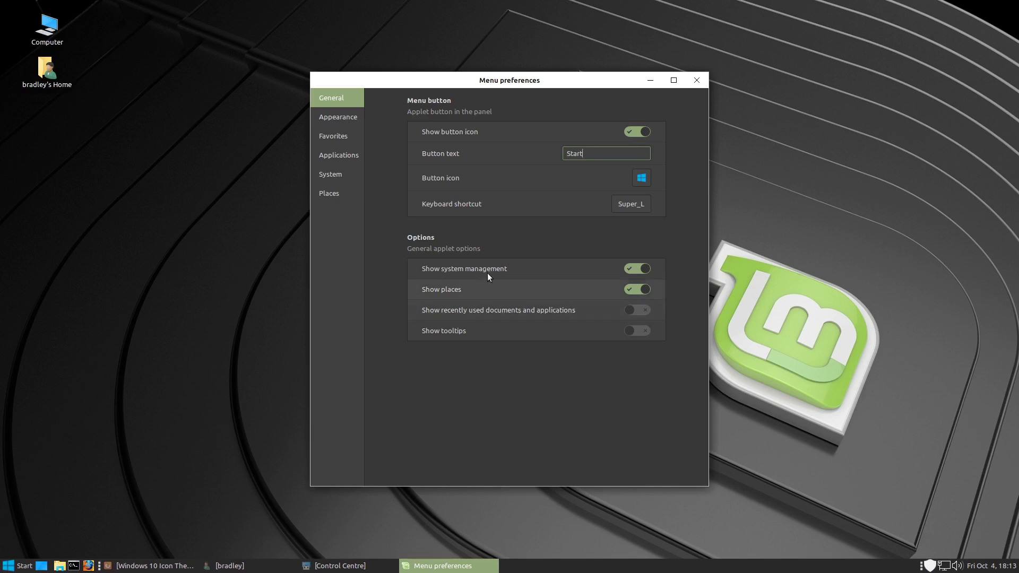
key(BackSpace)
key(BackSpace)
key(BackSpace)
key(BackSpace)
key(BackSpace)
text(Menu)
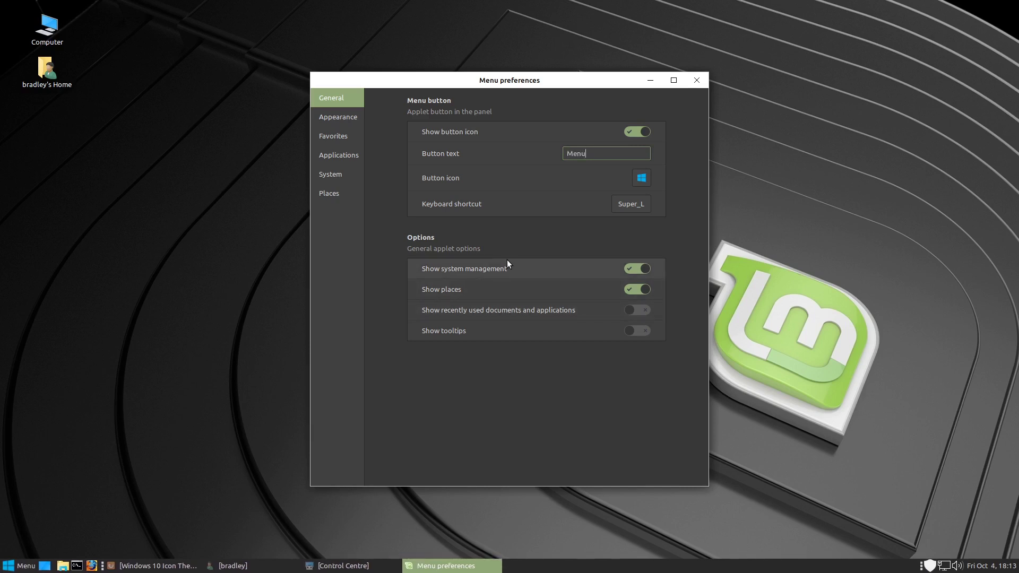
click(701, 84)
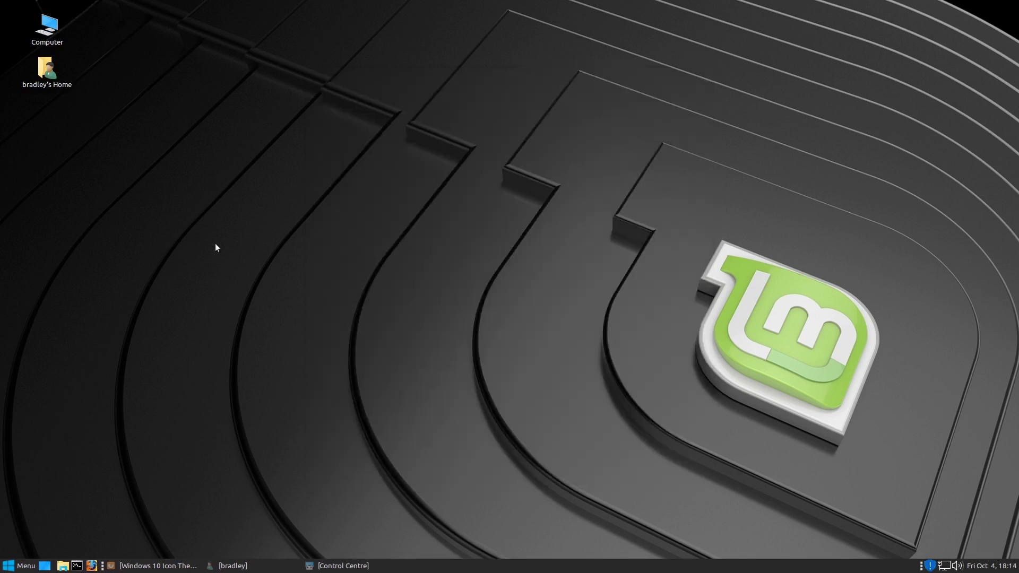
Add Windows 10.jpg from Pictures as the desktop wallpaper and close Appearance Preferences
right_click(197, 261)
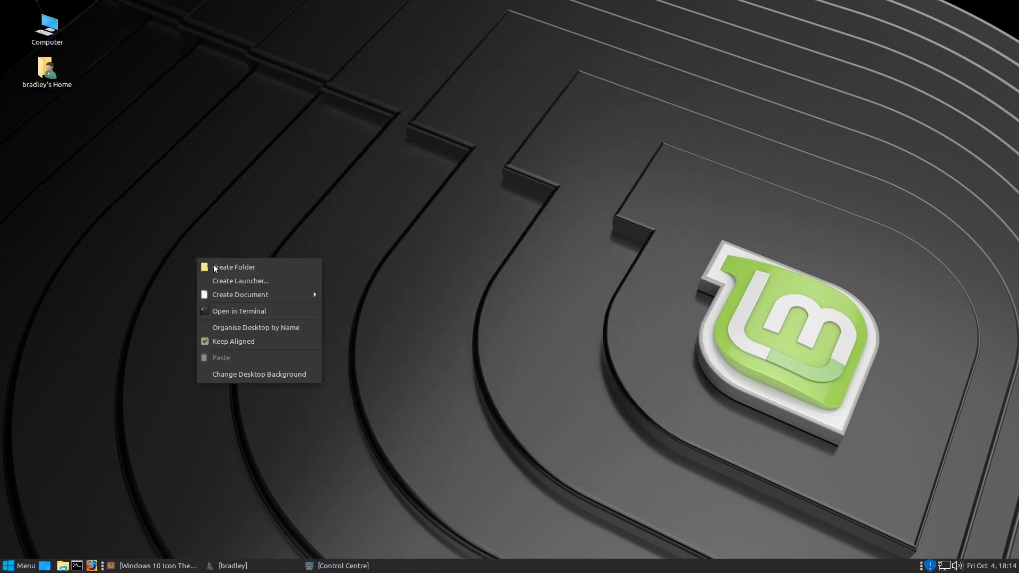
click(313, 374)
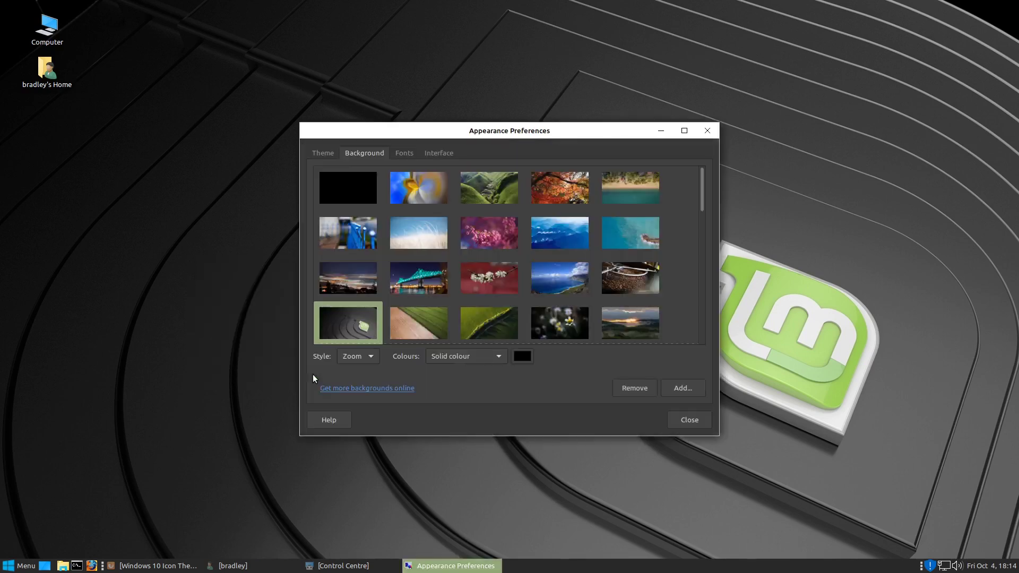
click(683, 389)
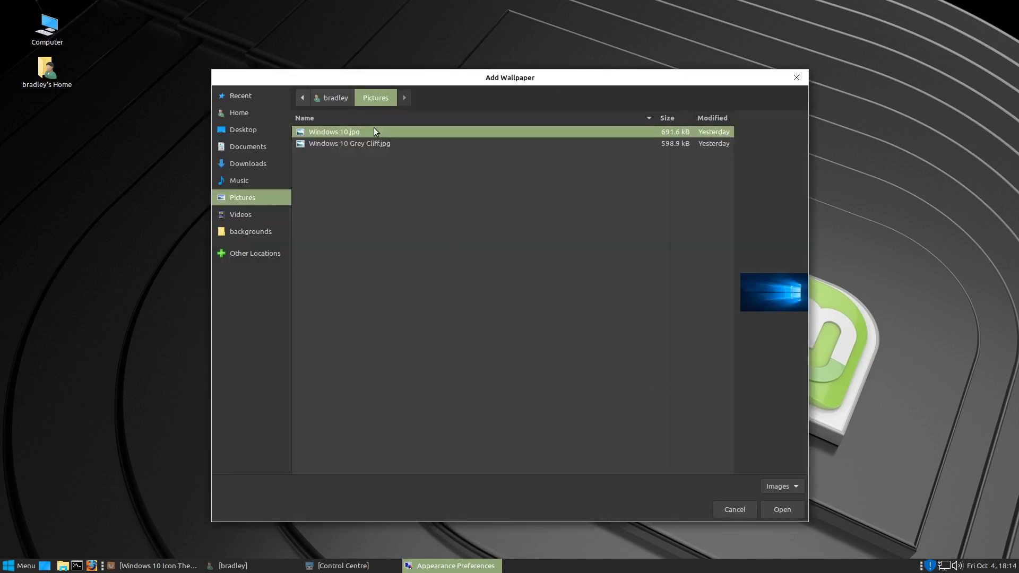
click(781, 510)
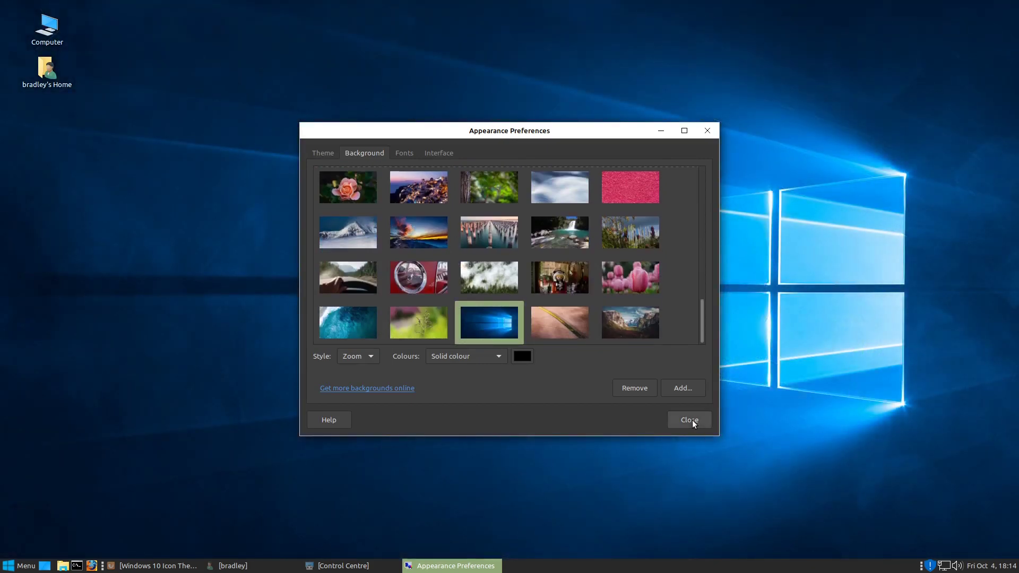
click(690, 419)
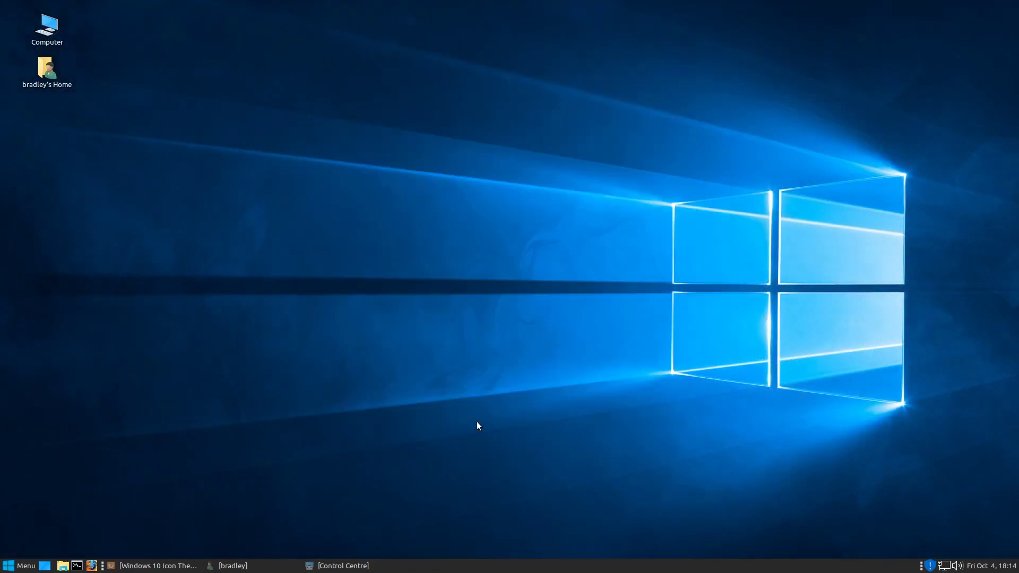
Move the home folder window aside and show the two pending updates, tzdata and netplan.io
click(349, 566)
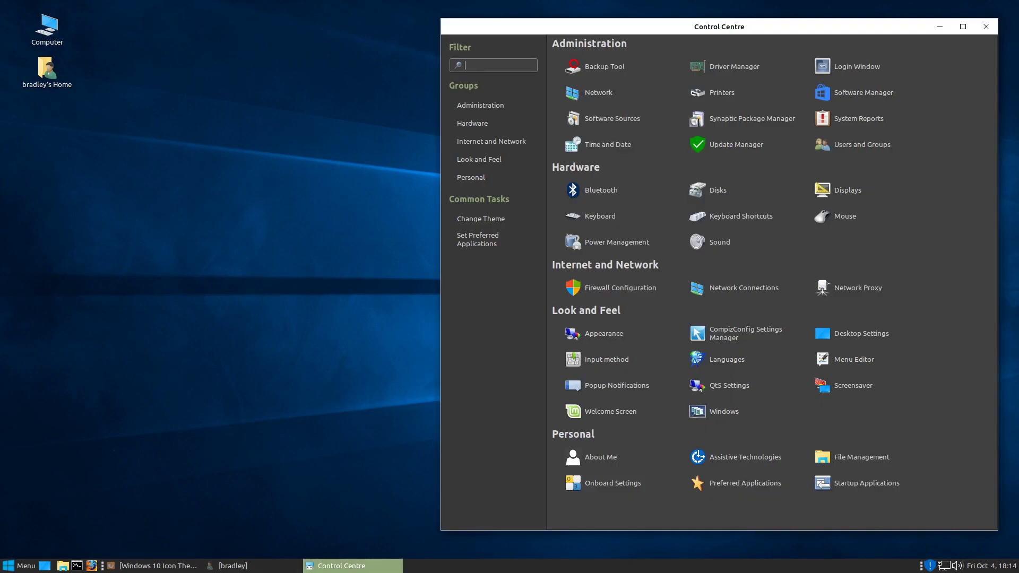
click(229, 565)
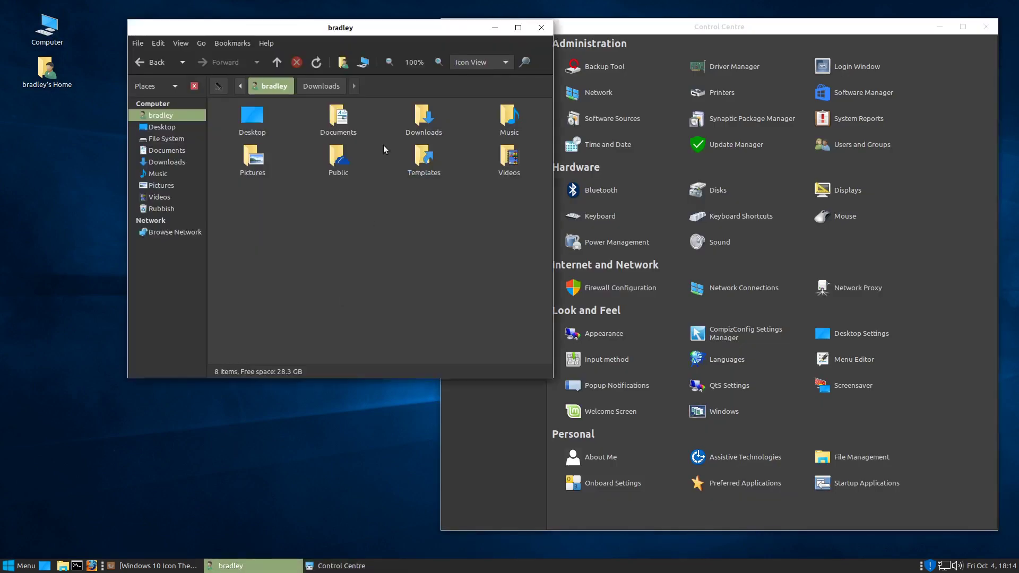
drag(382, 27, 362, 23)
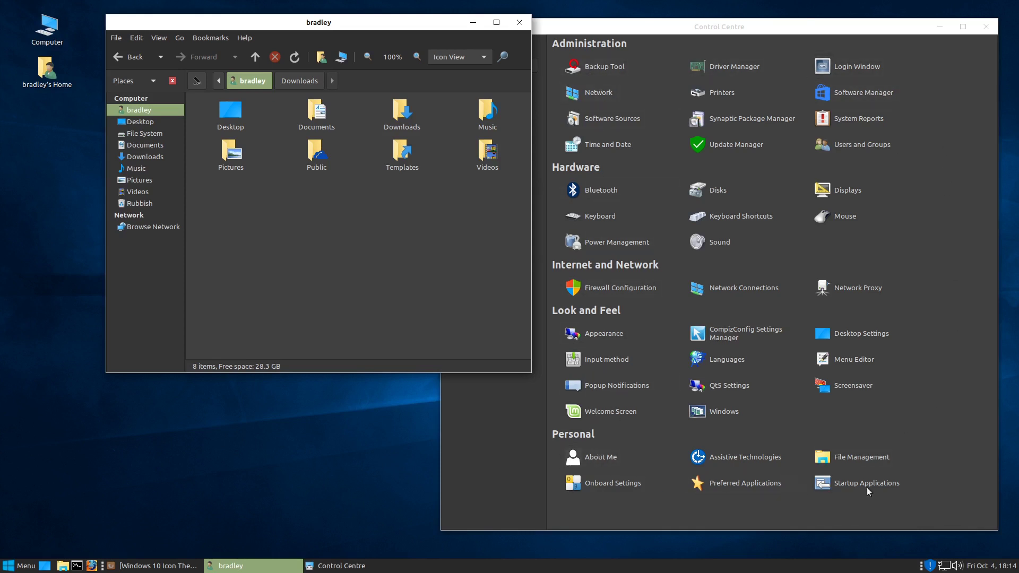
click(932, 568)
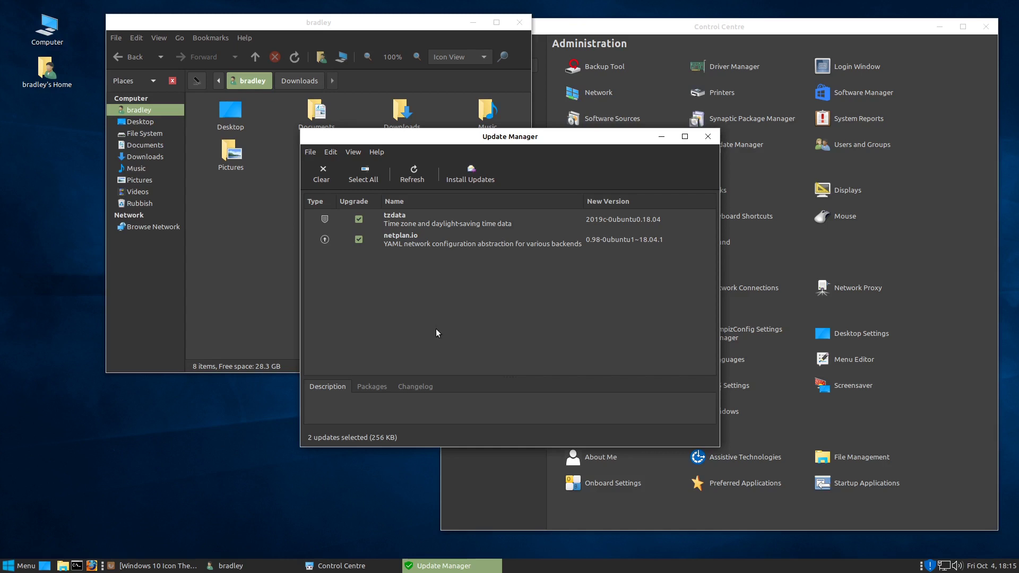
Install the tzdata and netplan.io updates, authenticating with the account password, then close Update Manager
click(477, 169)
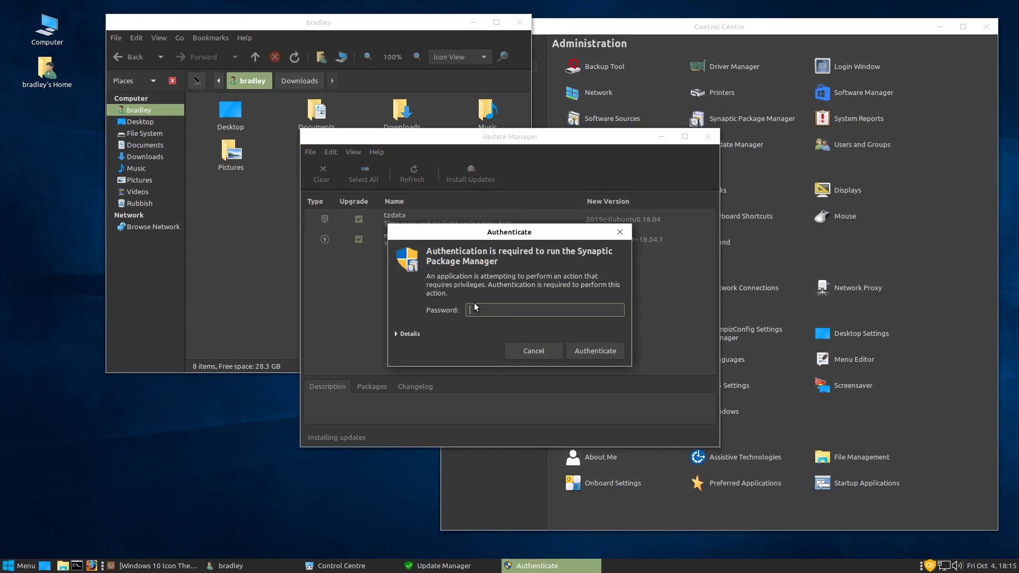
text(••••••)
key(Return)
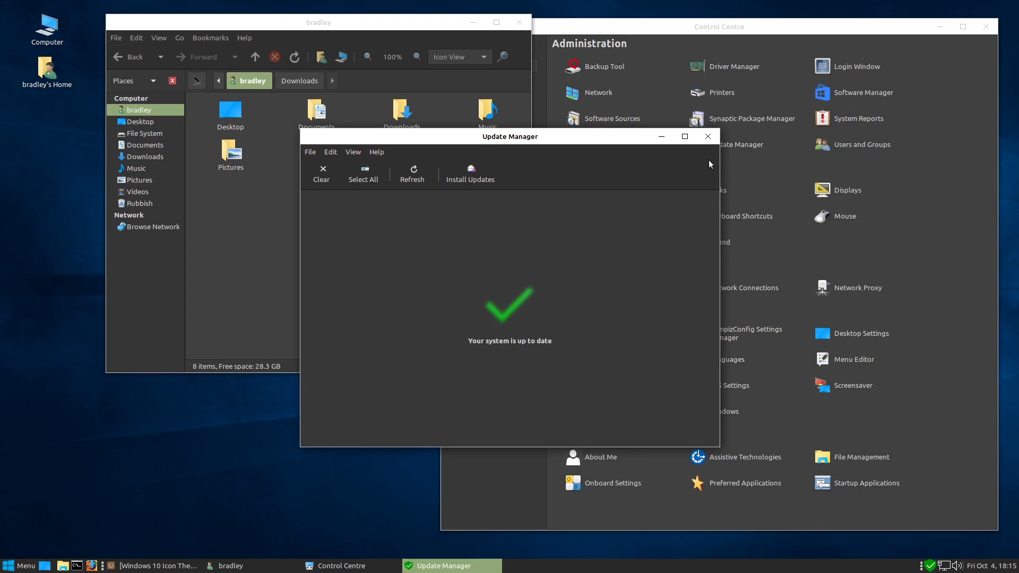
click(708, 137)
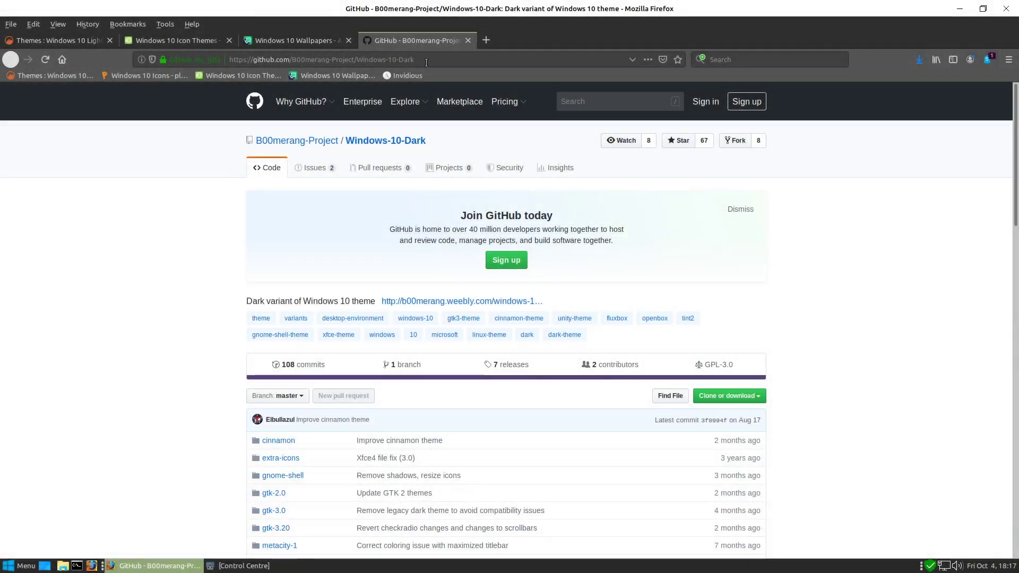
Save the Windows-10-Dark repository as Windows-10-Dark-master.zip and minimise Firefox
click(426, 60)
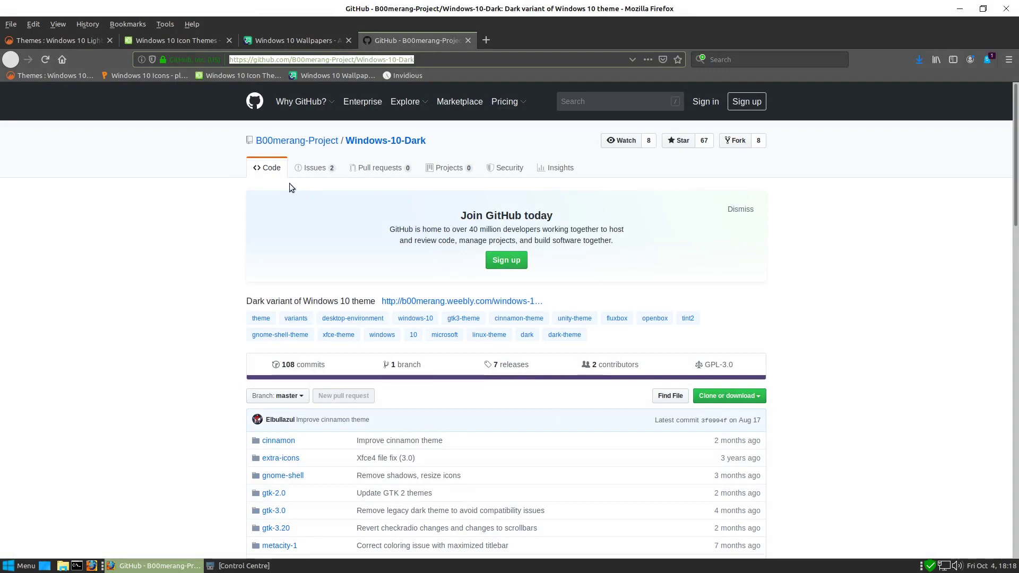
click(728, 398)
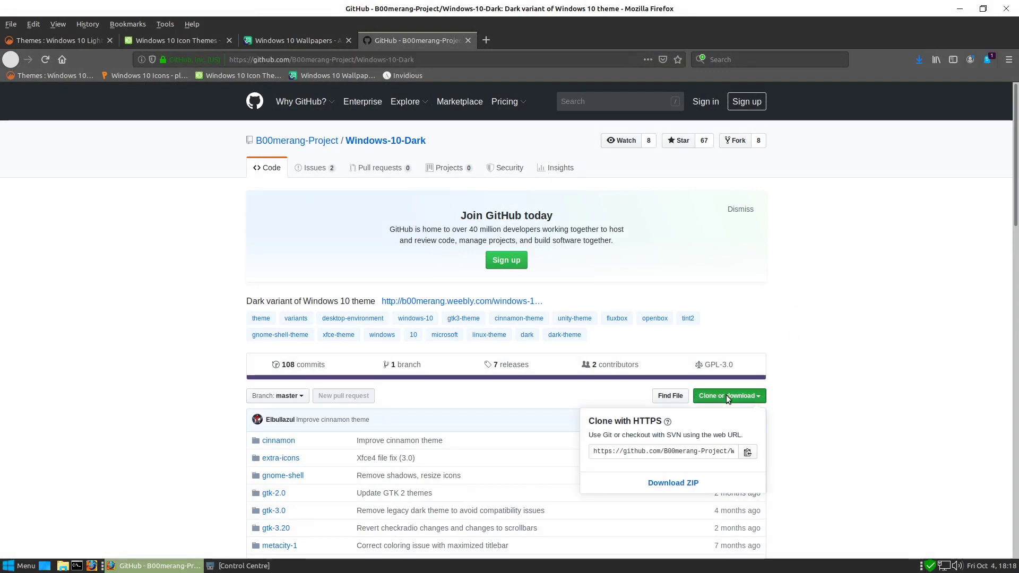
click(644, 485)
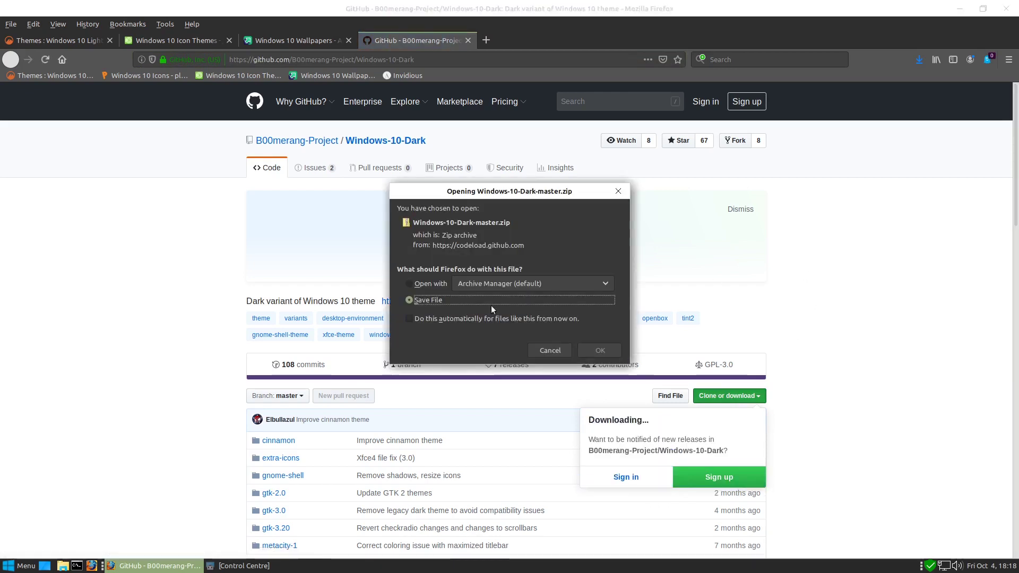
click(599, 351)
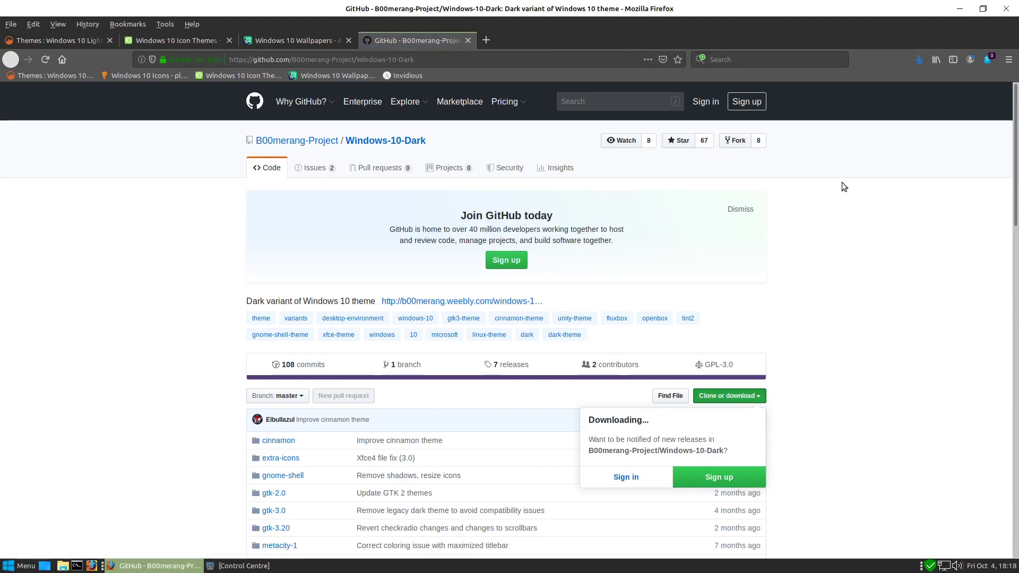
click(960, 9)
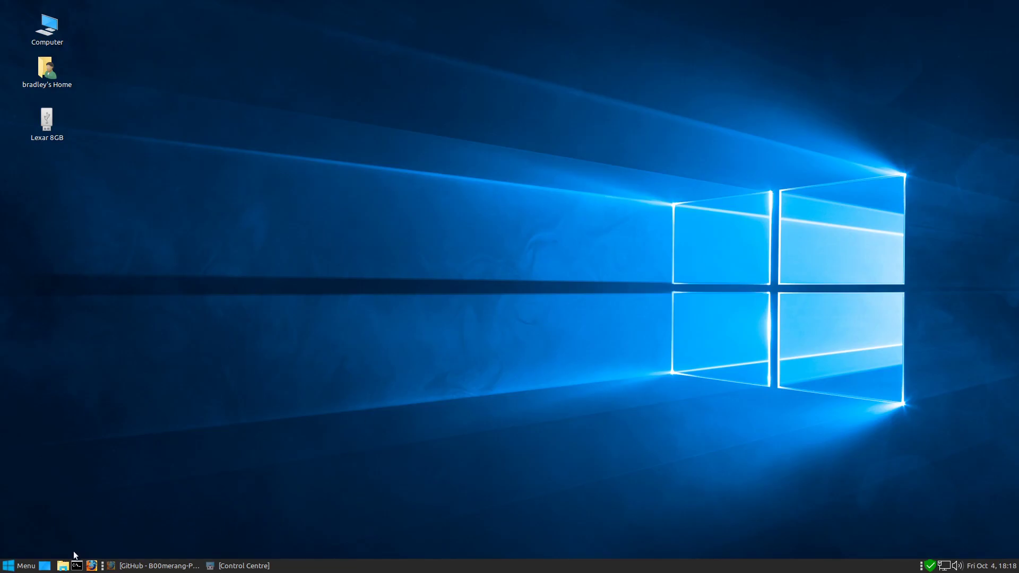
Extract Windows-10-Dark-master.zip in Downloads with Engrampa, then quit the archive manager
click(63, 566)
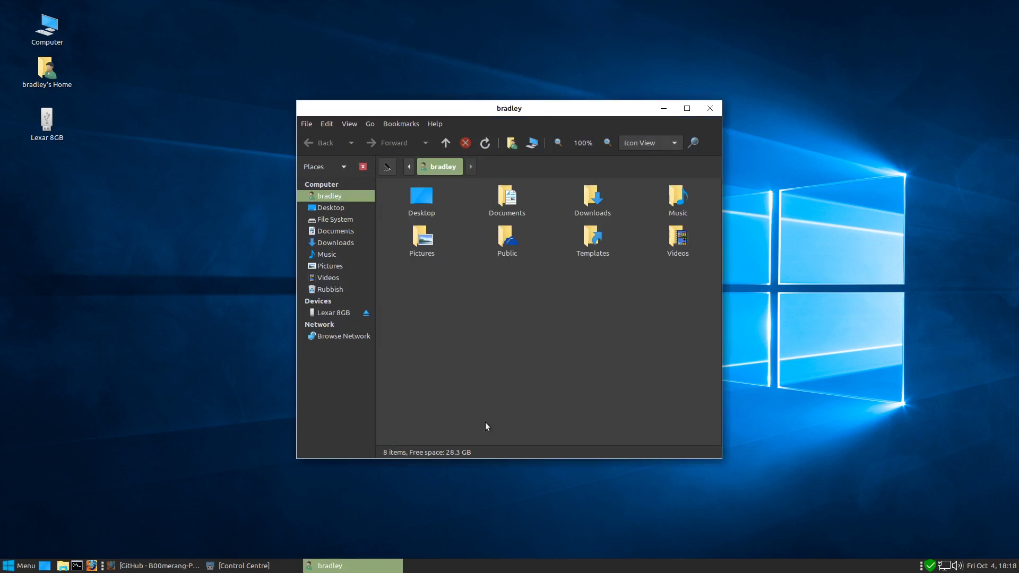
double_click(583, 189)
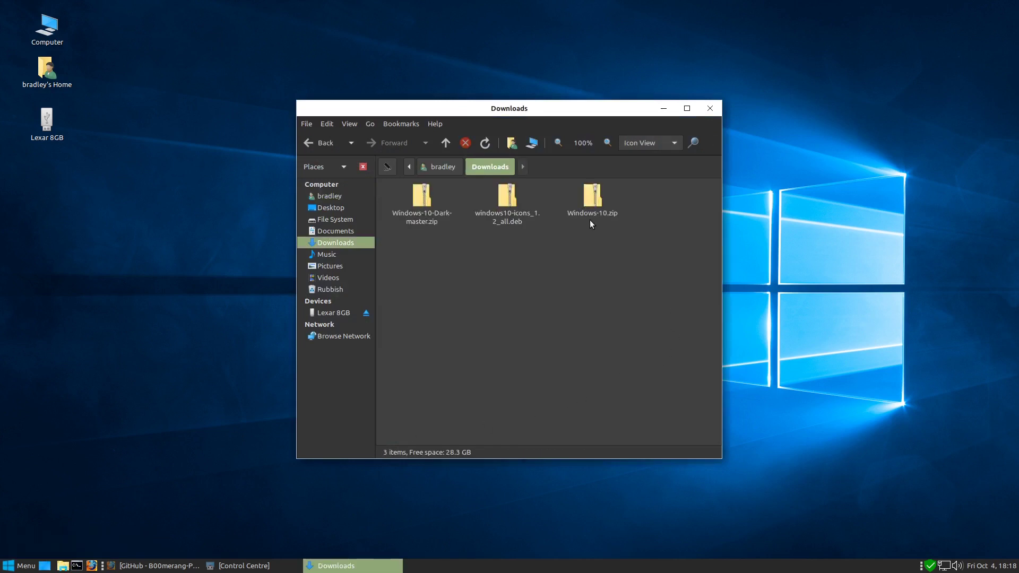
click(420, 223)
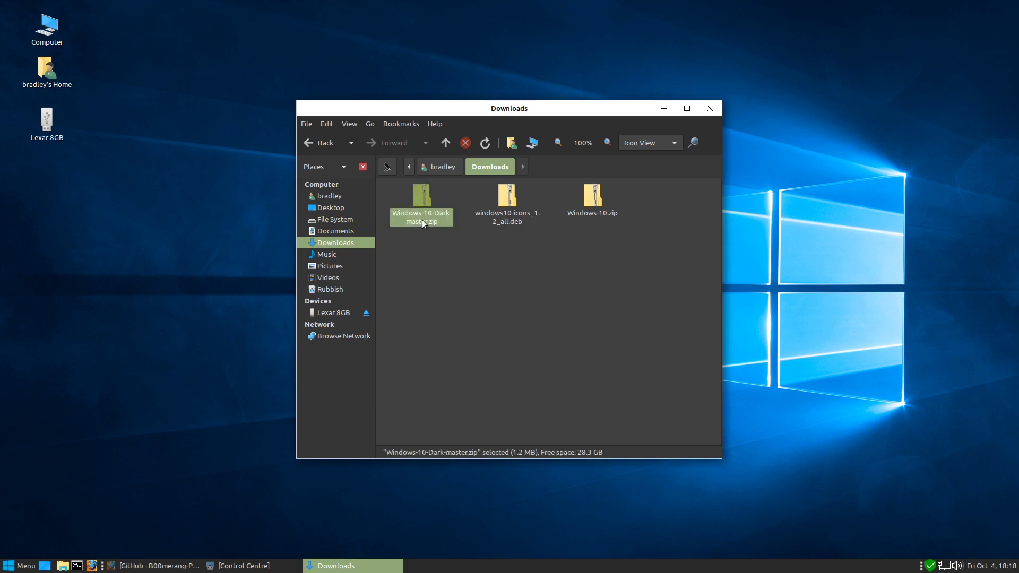
double_click(422, 218)
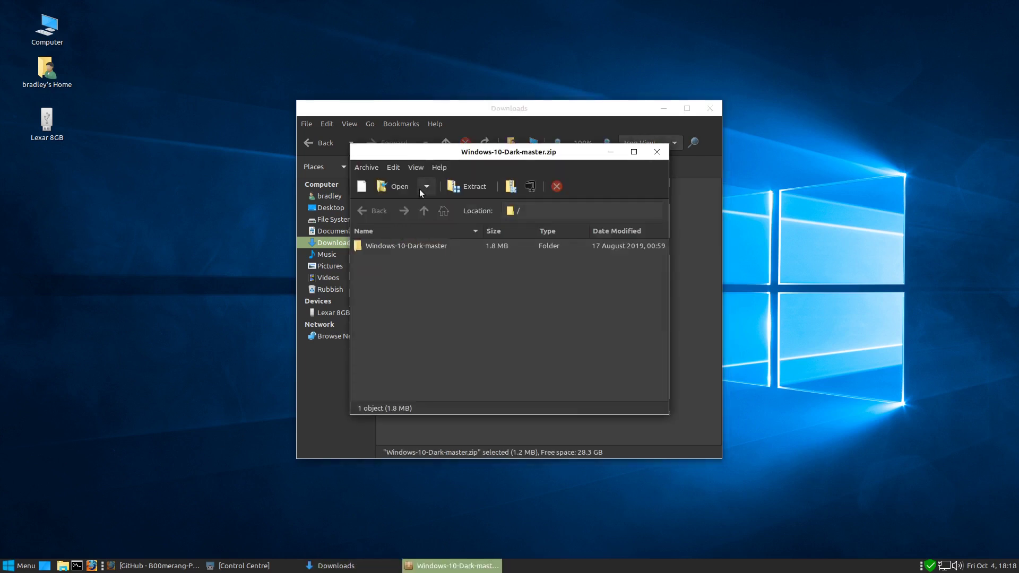
click(469, 185)
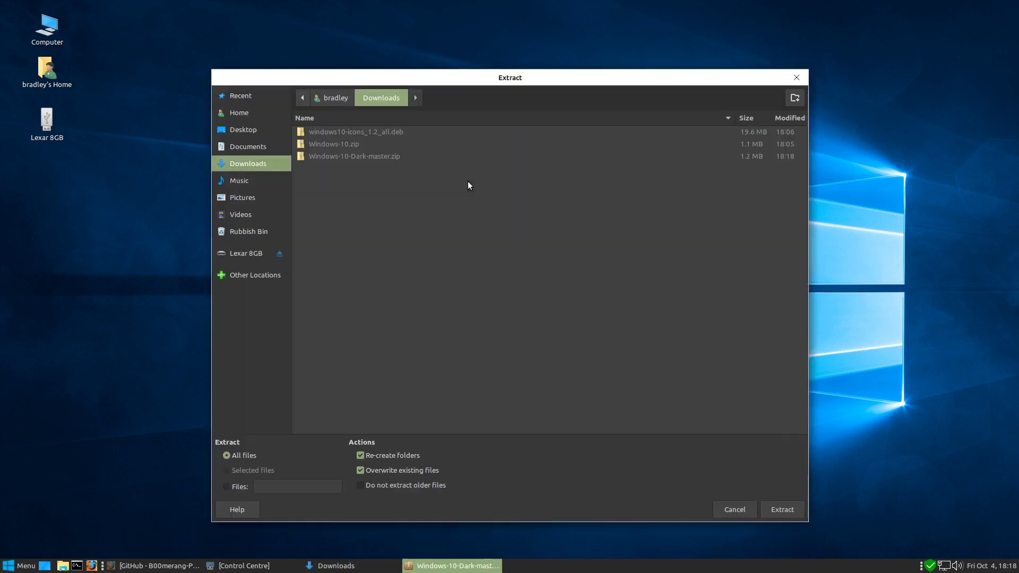
click(773, 509)
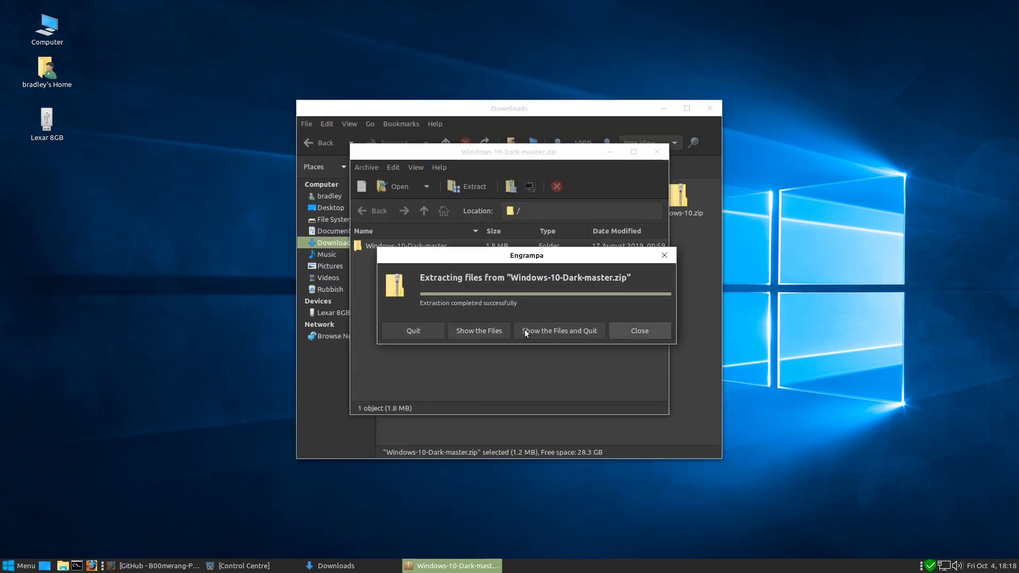
click(416, 331)
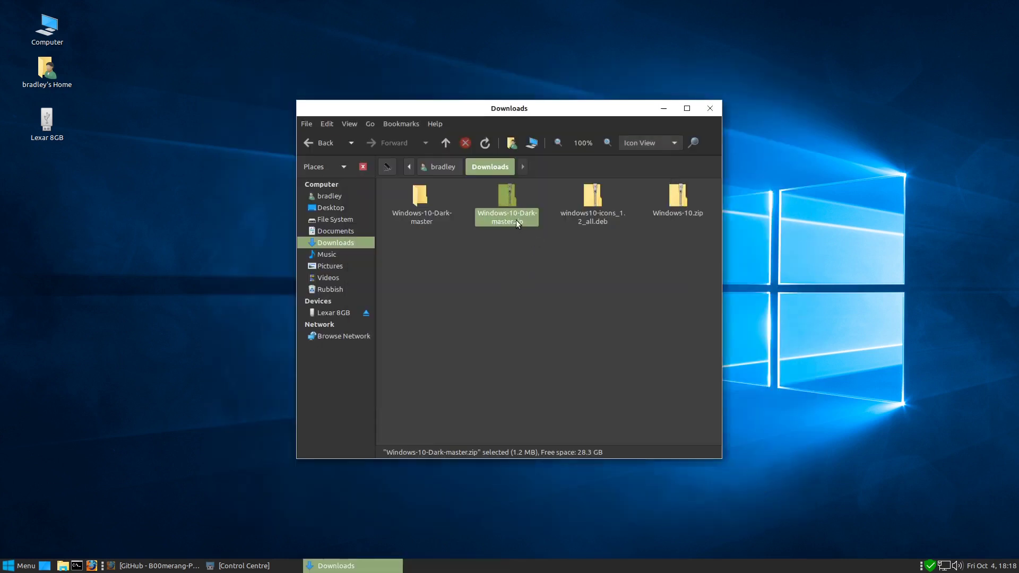
Cut the extracted Windows-10-Dark-master folder in Downloads
click(422, 212)
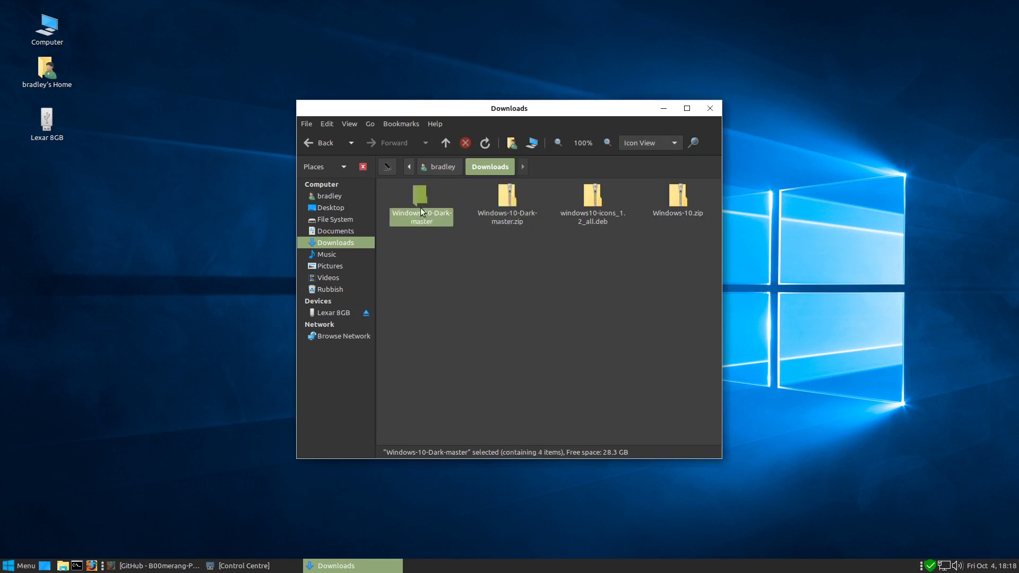
right_click(423, 221)
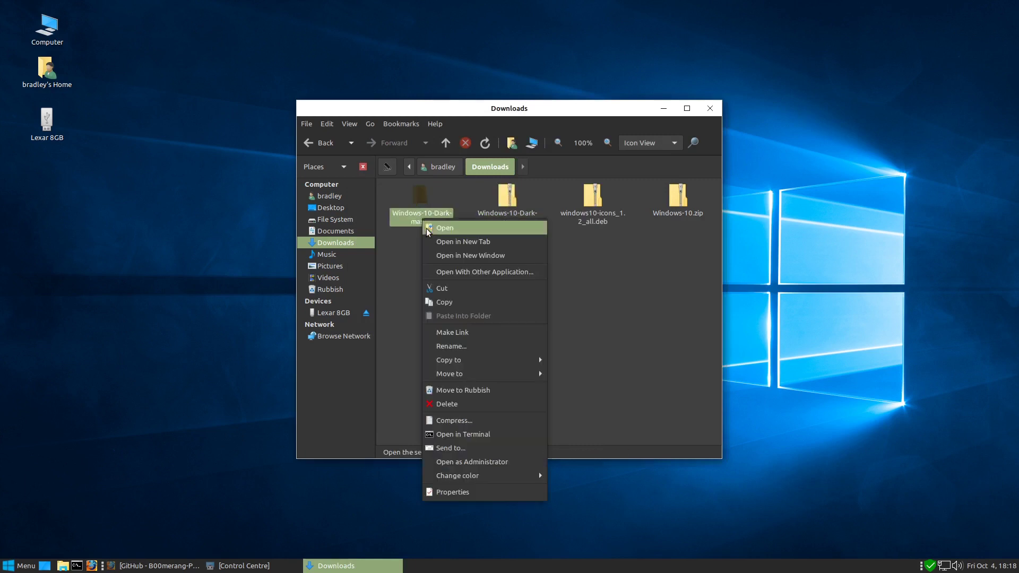
click(445, 290)
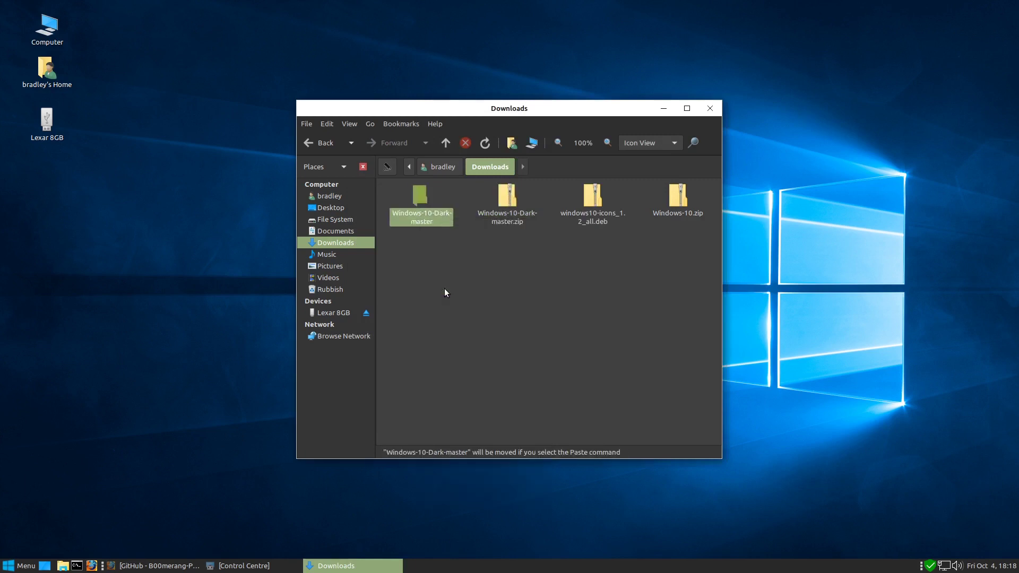
Show hidden files in the home folder and paste the folder into .themes
click(331, 197)
click(445, 326)
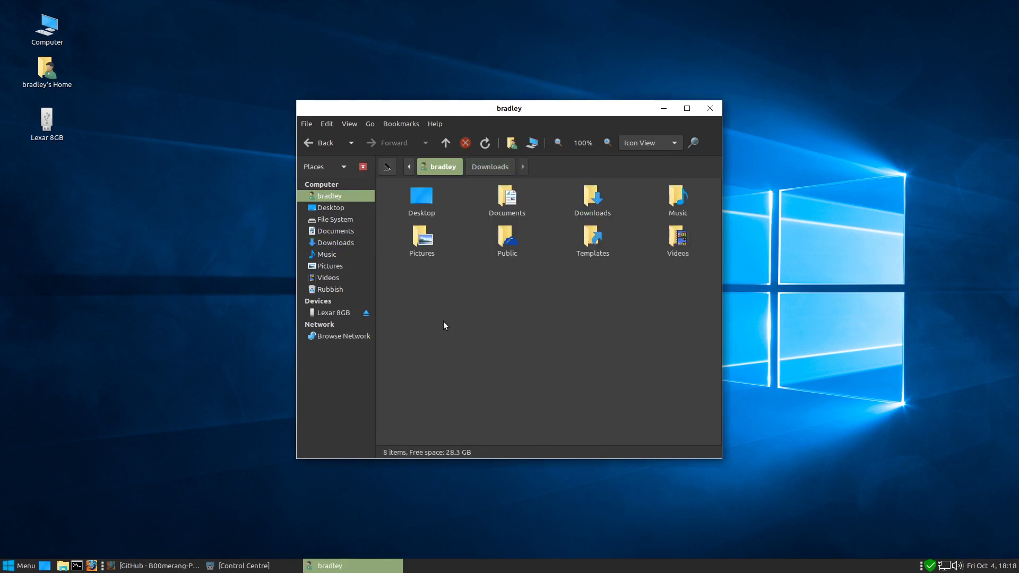
key(ctrl+h)
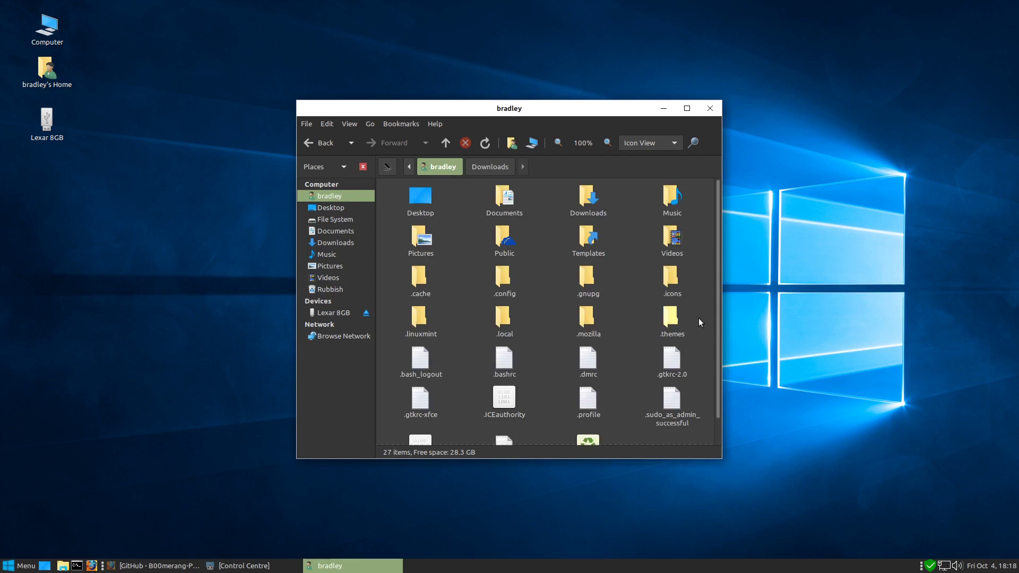
click(676, 321)
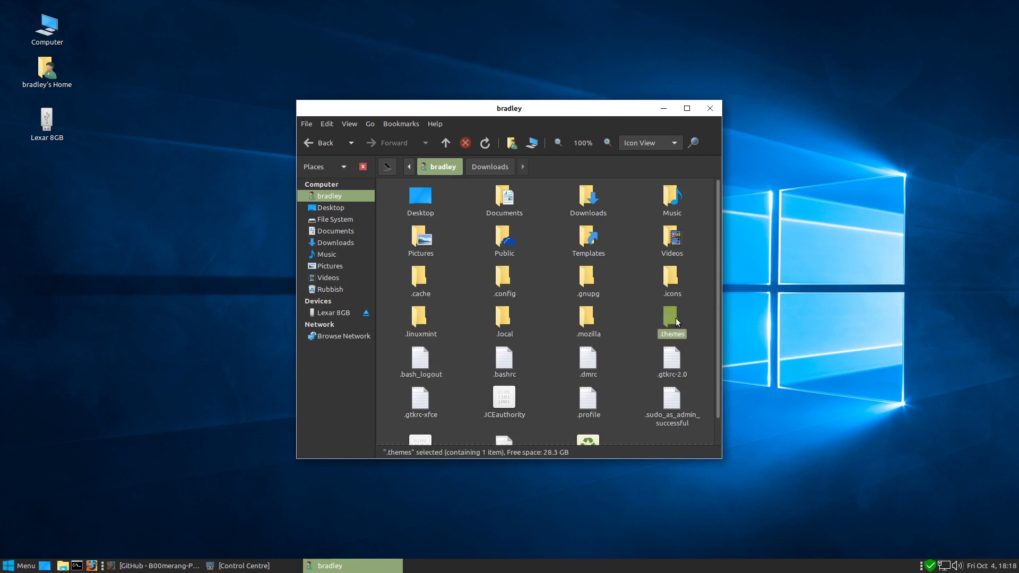
right_click(665, 314)
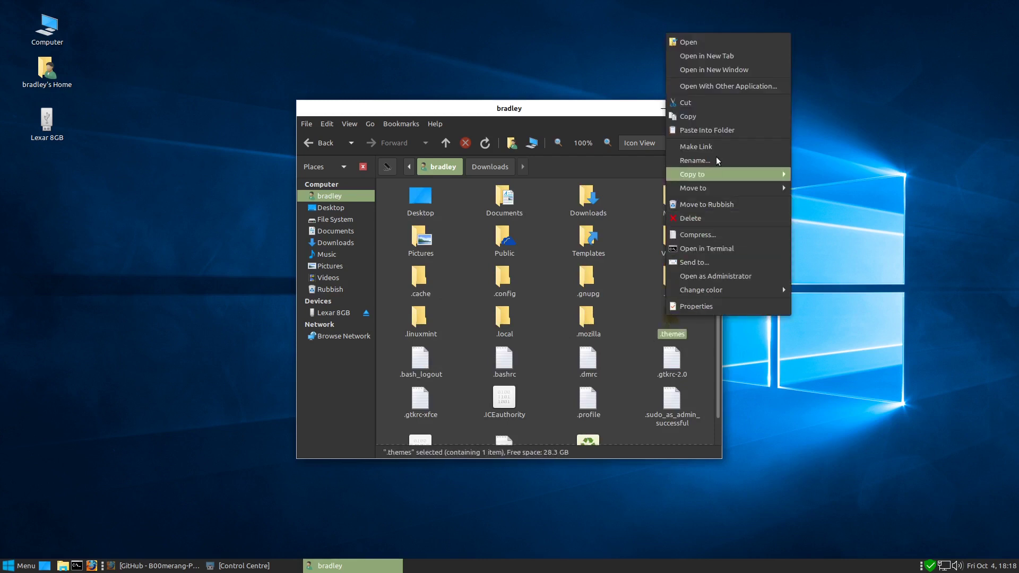
click(731, 131)
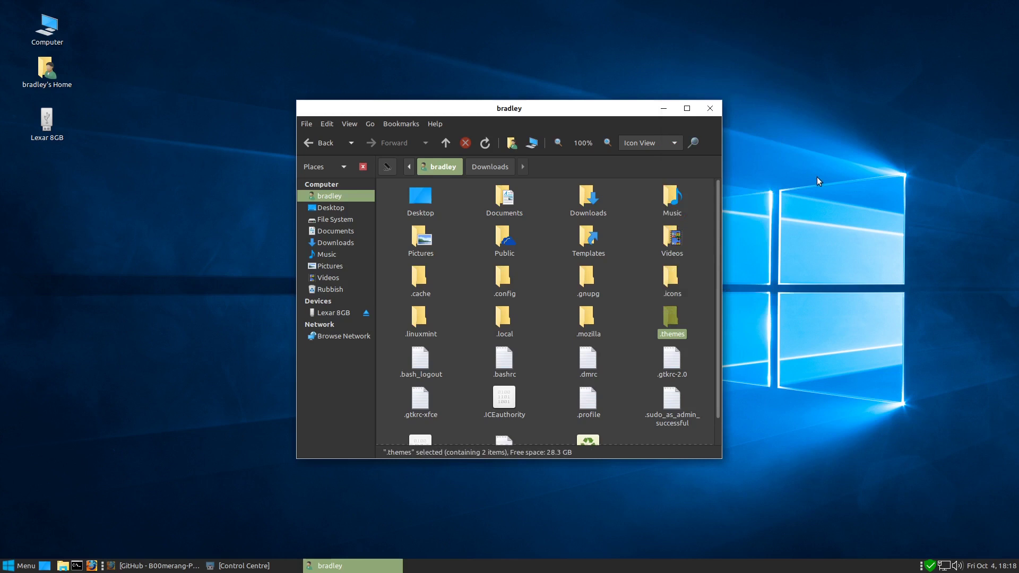
Customise the Appearance theme to use Windows-10-Dark-master window borders
click(671, 110)
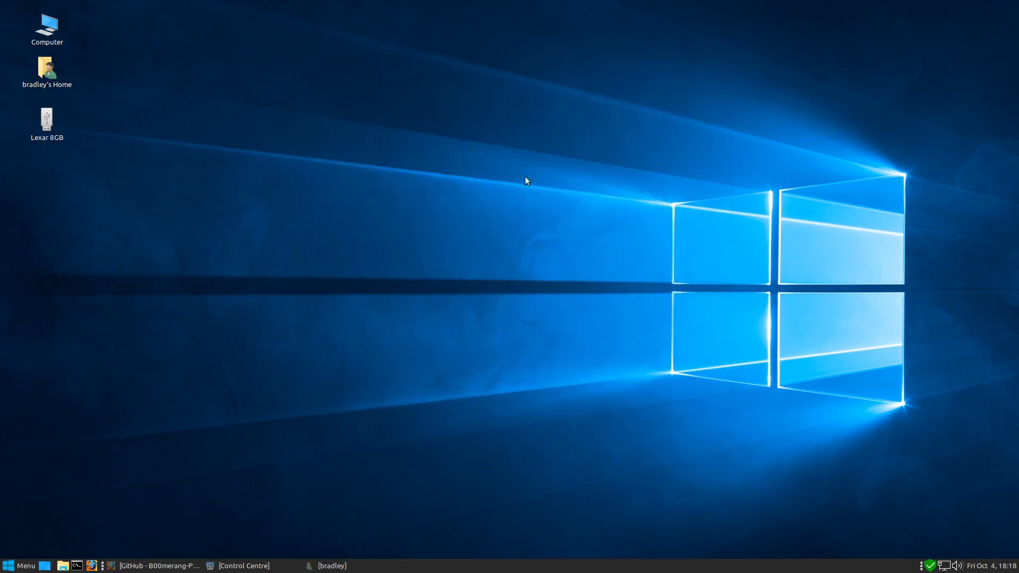
click(254, 567)
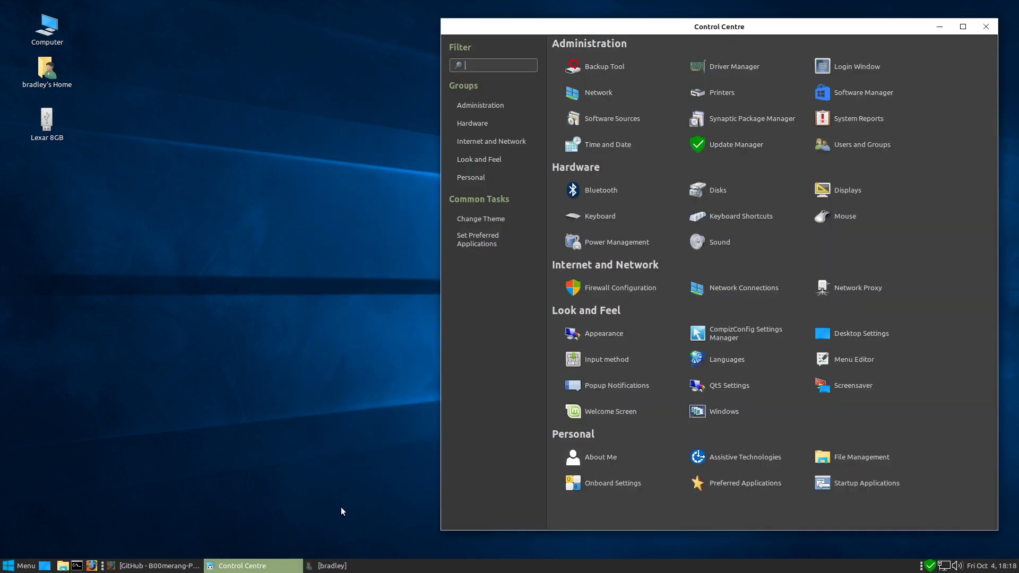
click(624, 330)
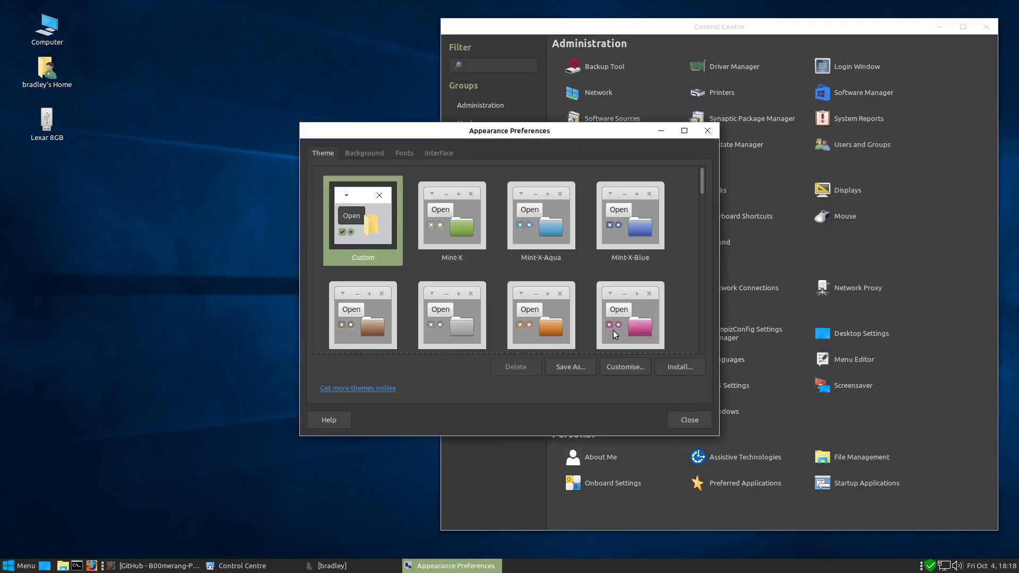
click(634, 367)
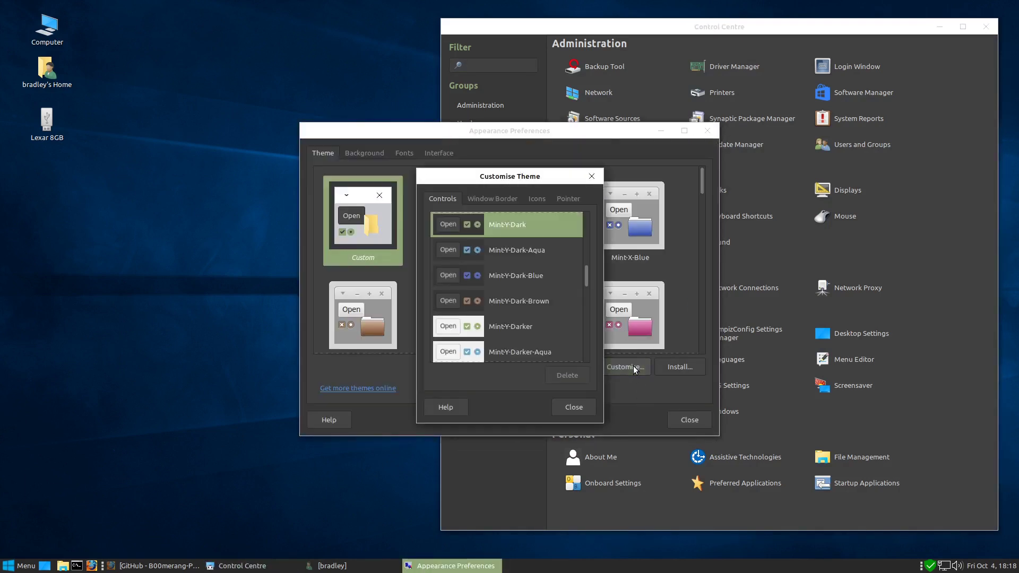
click(490, 197)
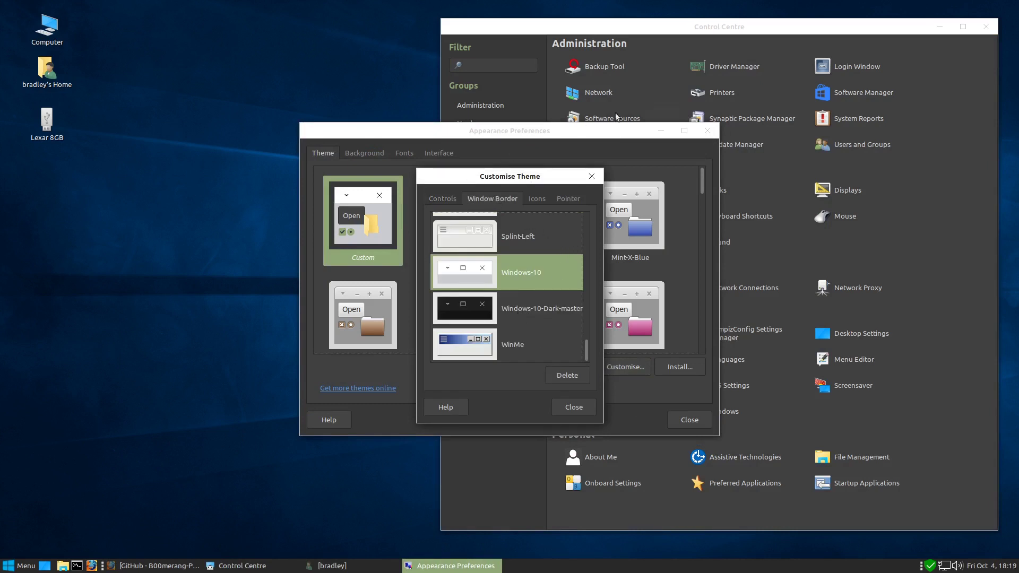
click(469, 309)
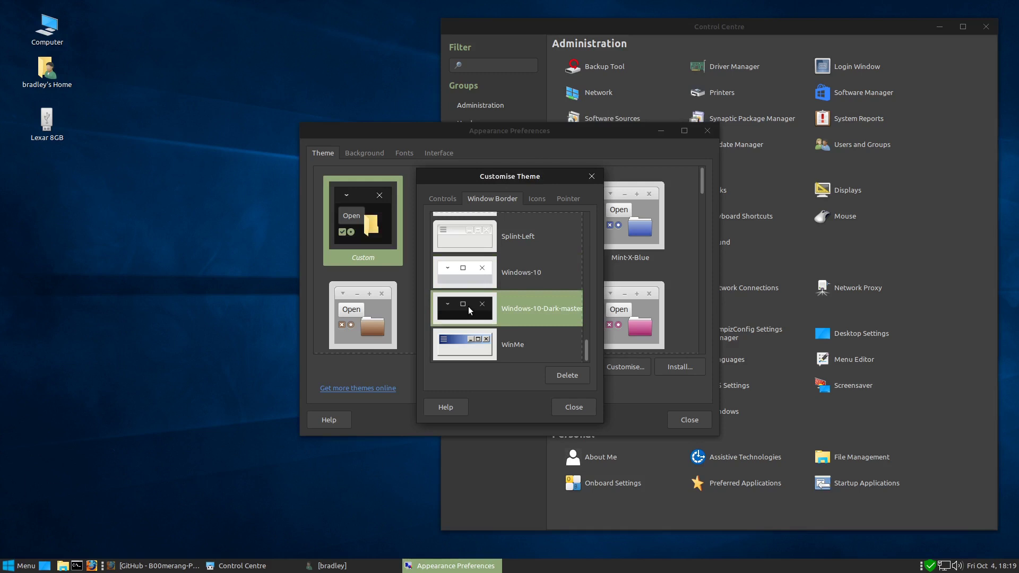
Choose Windows-10 as the controls theme
click(442, 199)
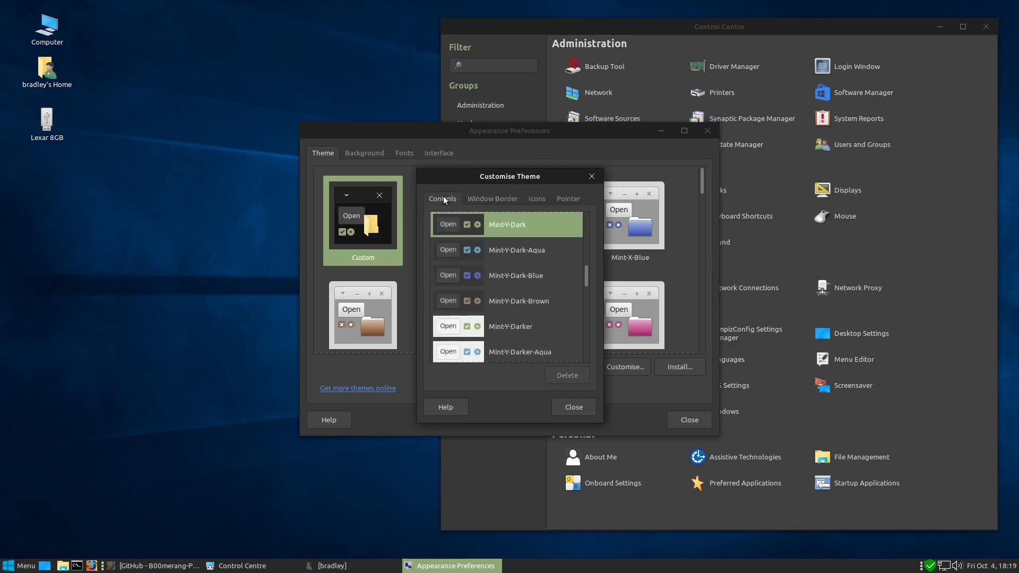
drag(585, 276, 594, 361)
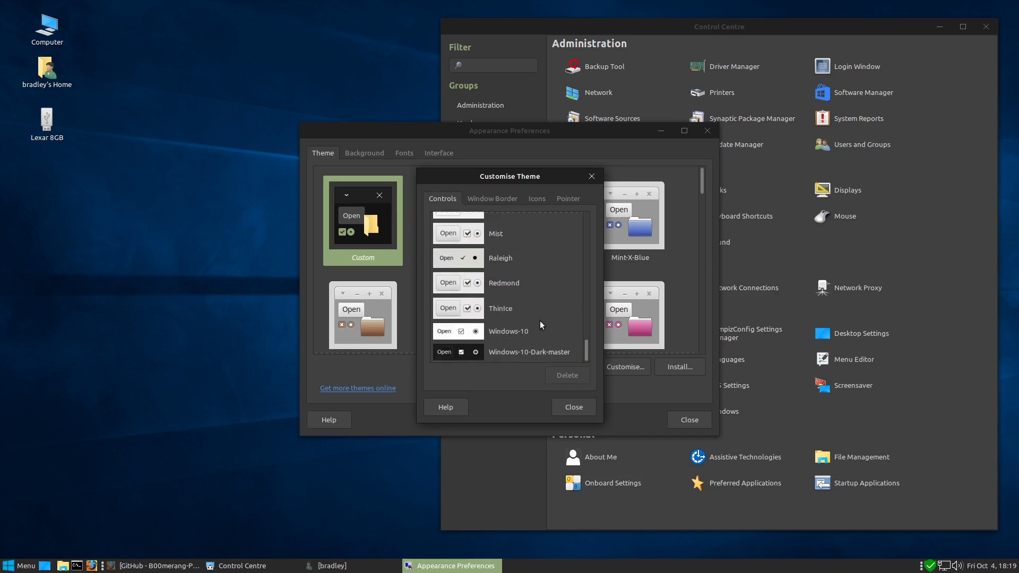
click(454, 330)
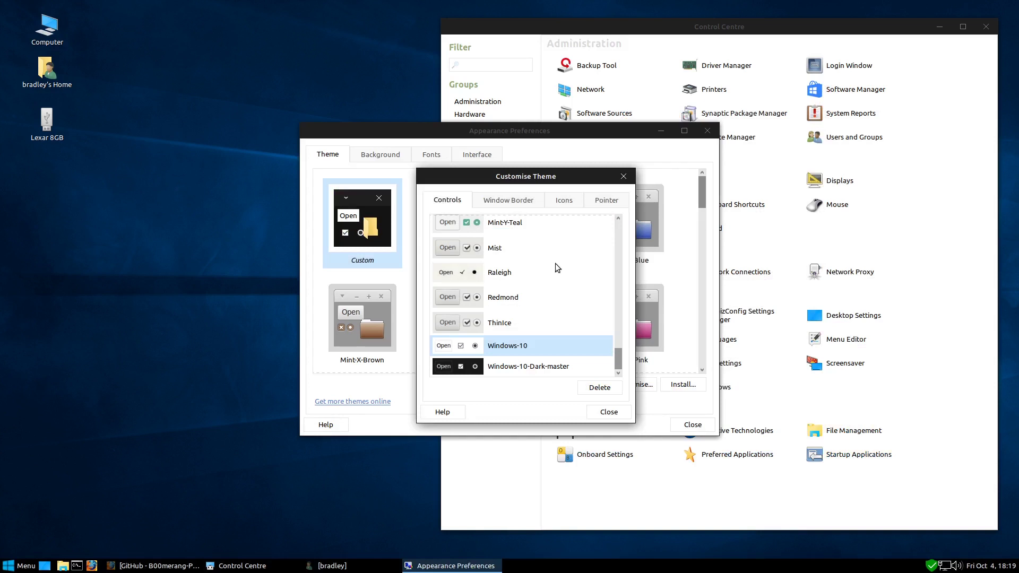
Try Windows-10-Dark-master controls and Windows-10 borders, keeping Windows-10-Dark-master borders
click(459, 365)
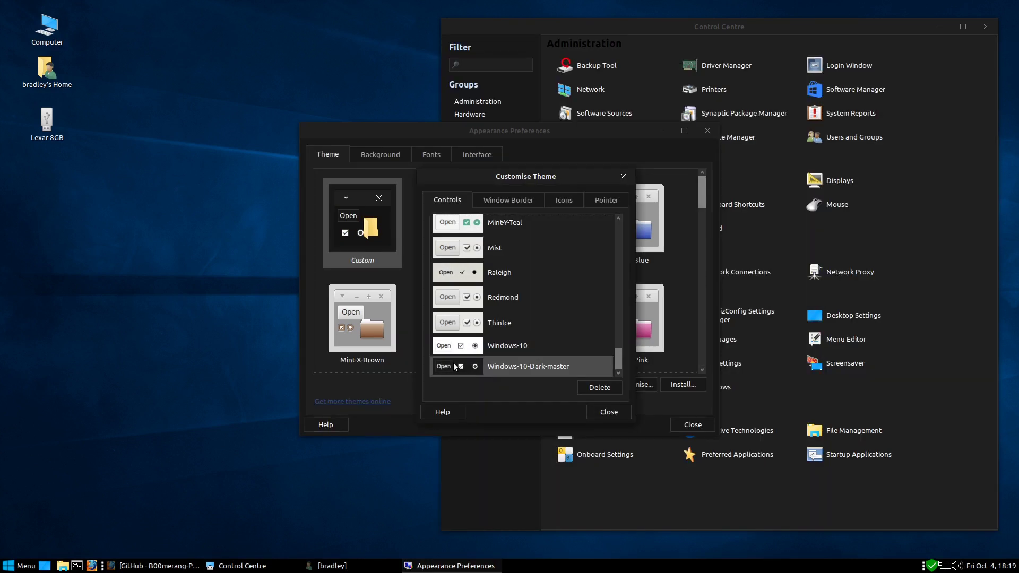
drag(526, 176, 597, 158)
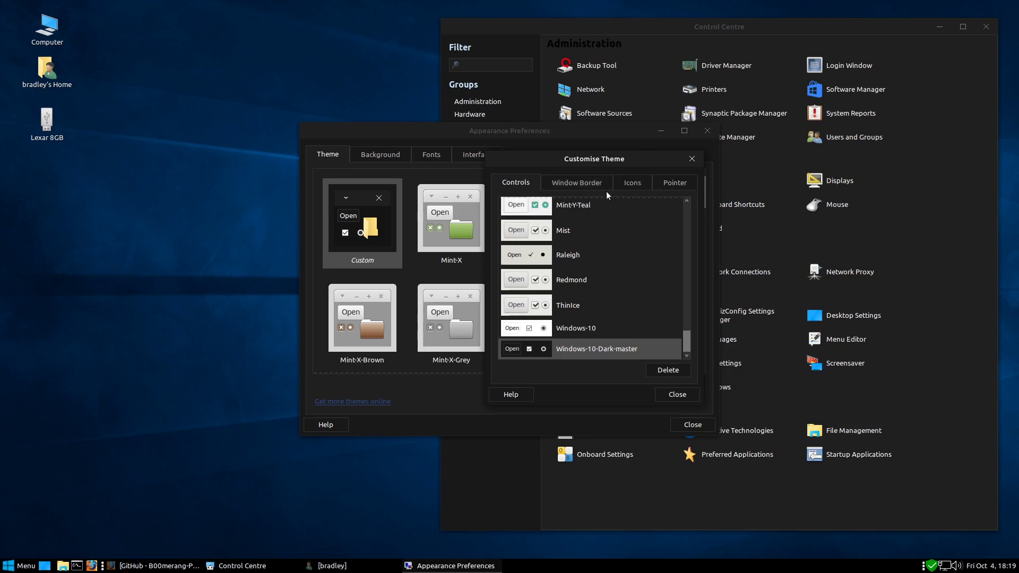
click(587, 183)
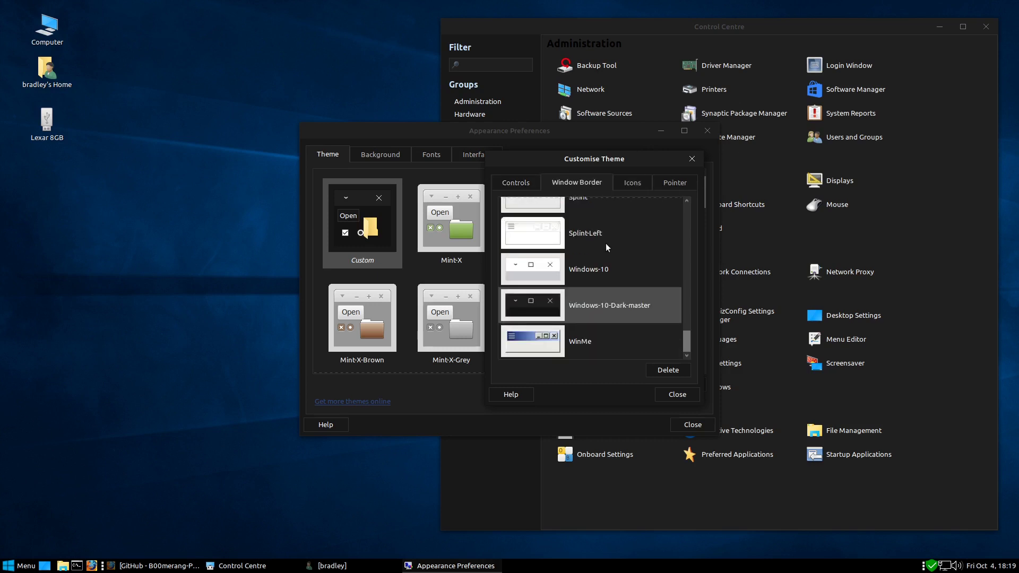
click(598, 264)
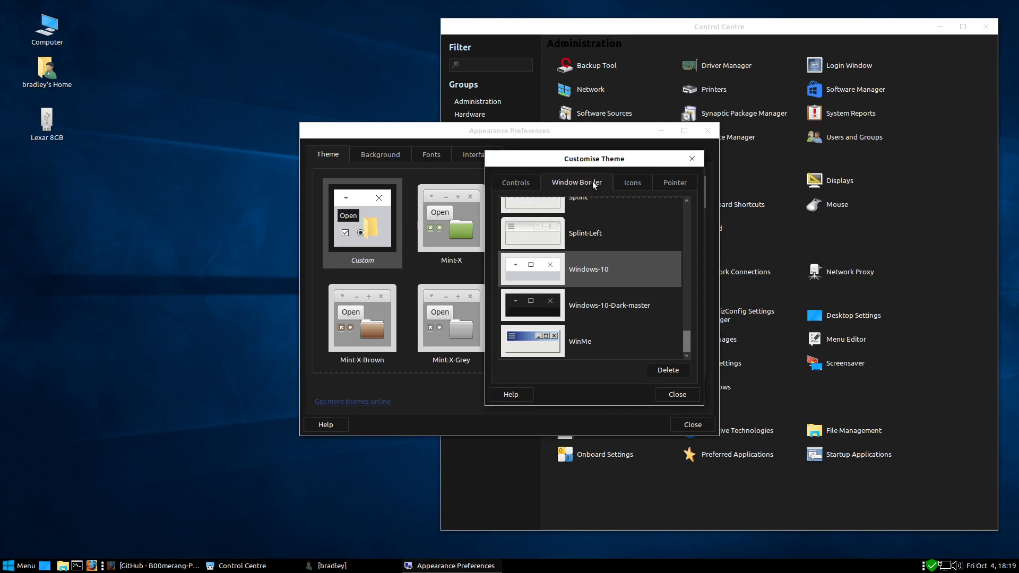
click(590, 299)
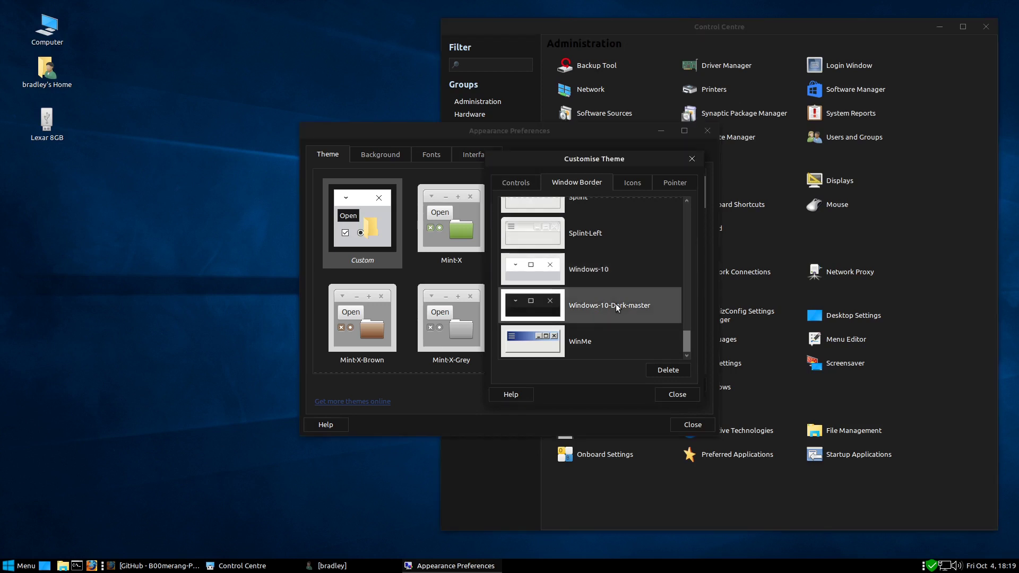
Select Mint-Y-Dark as the controls theme
click(515, 183)
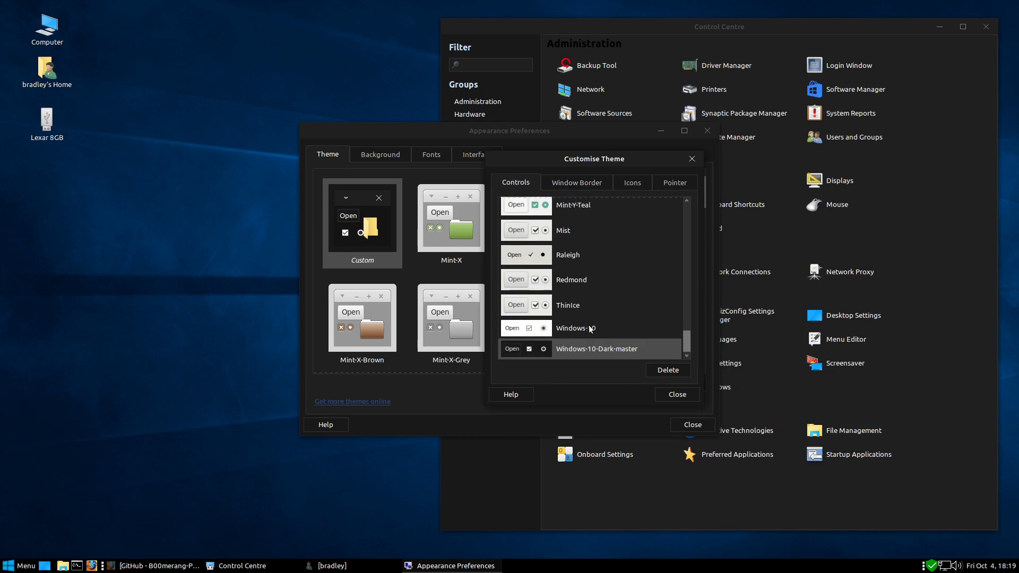
drag(689, 339, 677, 264)
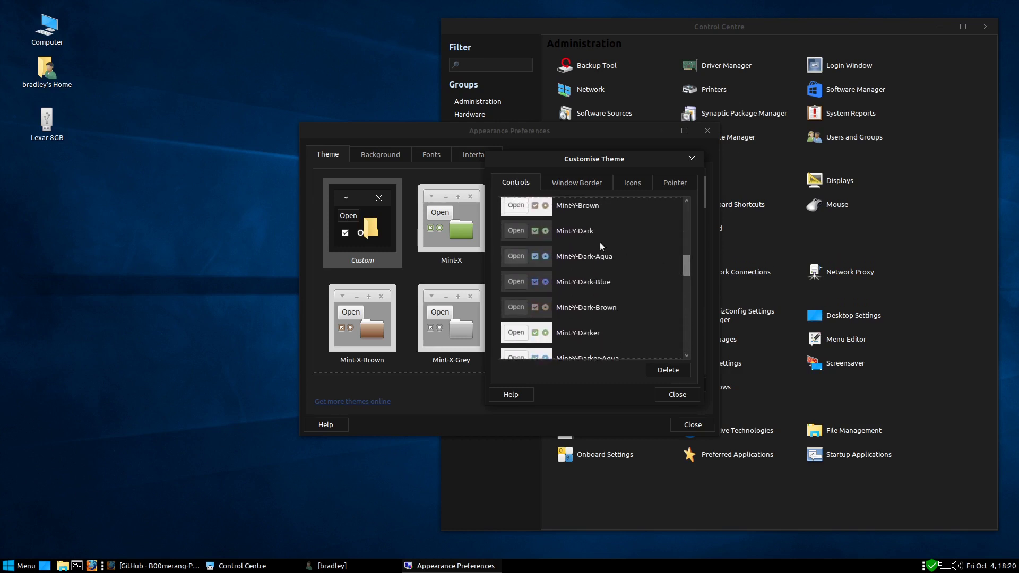
click(582, 232)
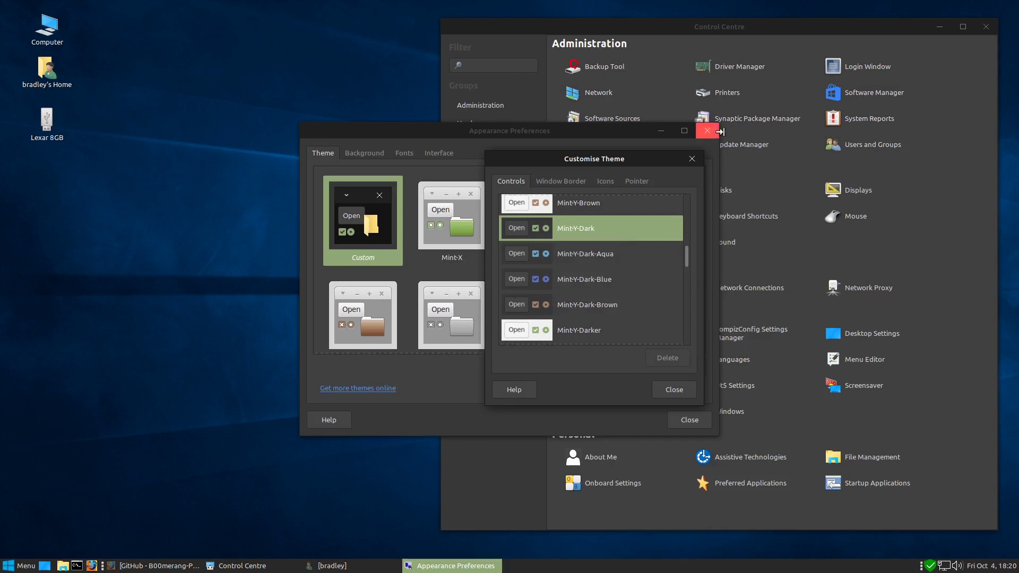
Switch window borders to light Windows-10, close Customise Theme, and move Appearance Preferences left
drag(618, 163, 242, 152)
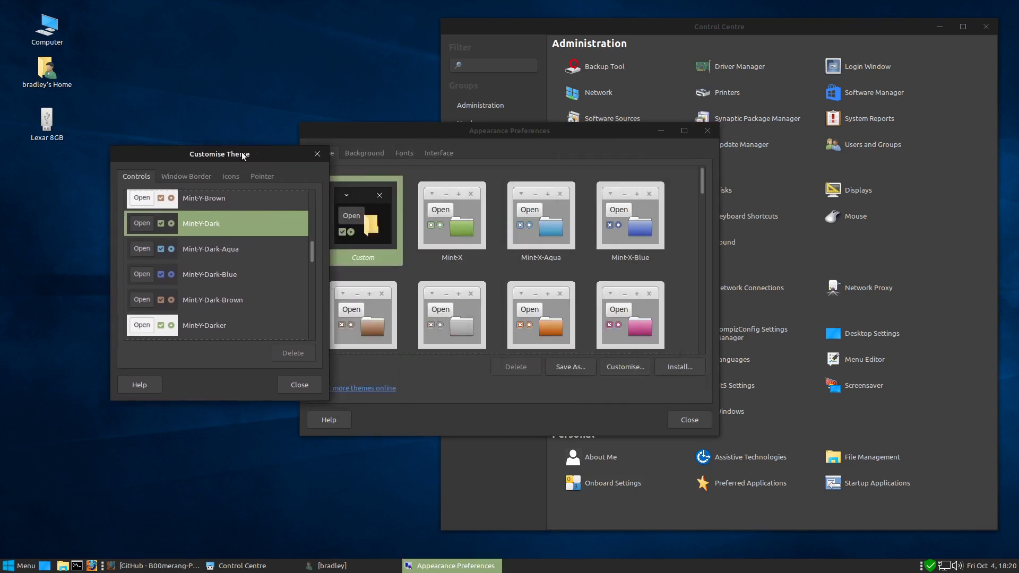
click(188, 177)
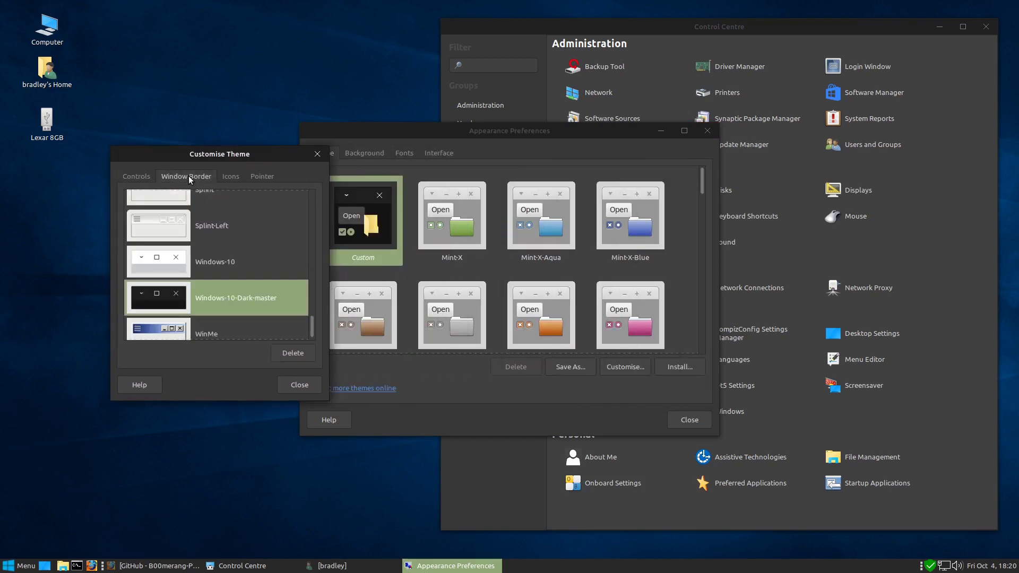
click(232, 256)
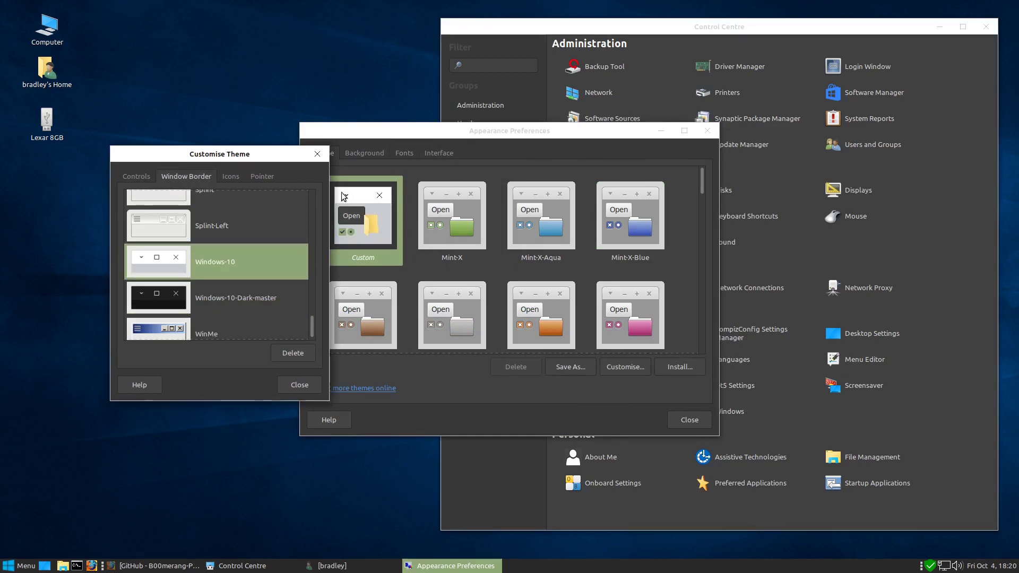
click(300, 386)
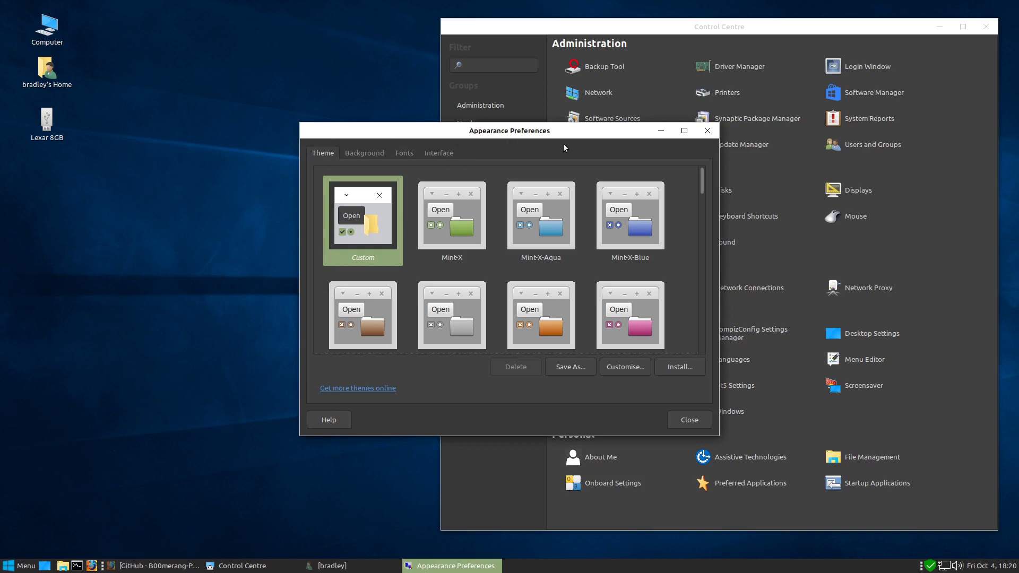
drag(575, 131, 391, 128)
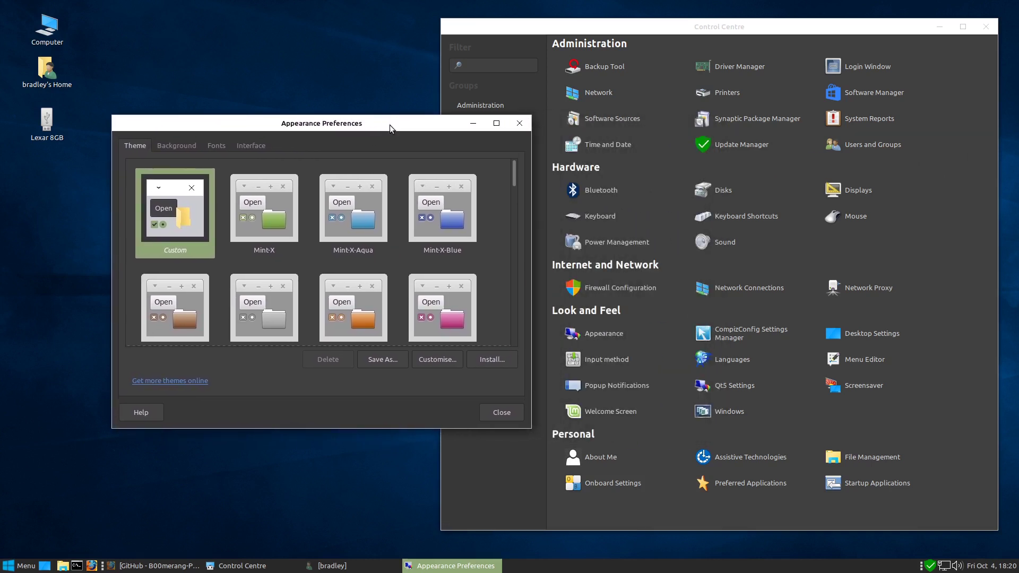
Close Appearance Preferences and the Welcome window
click(501, 413)
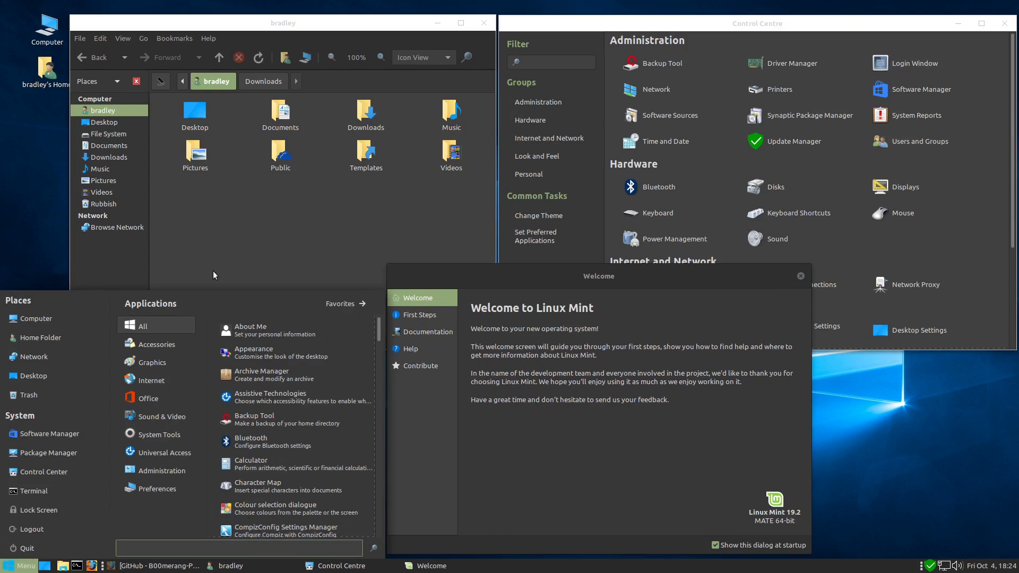
click(9, 568)
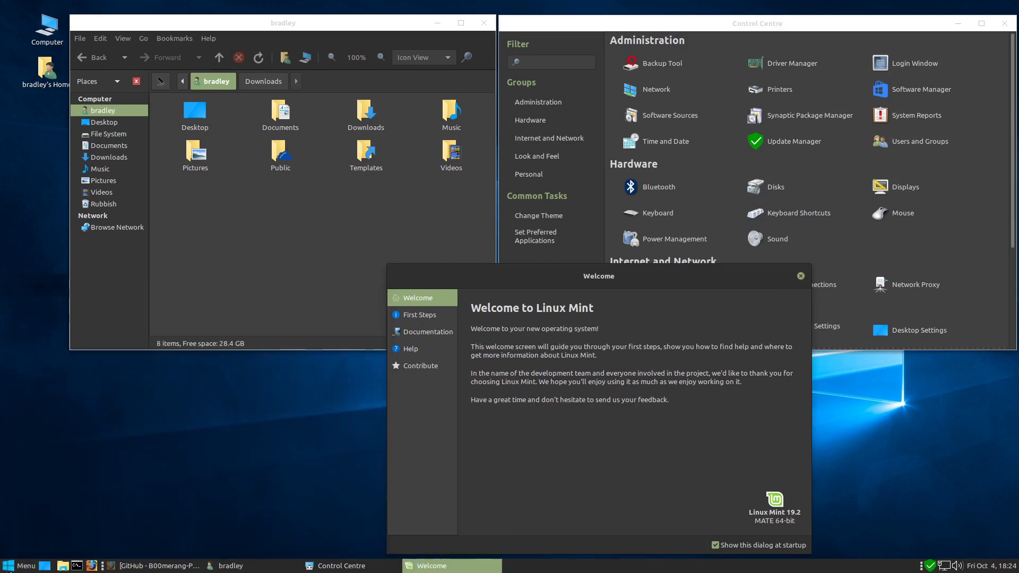
click(801, 277)
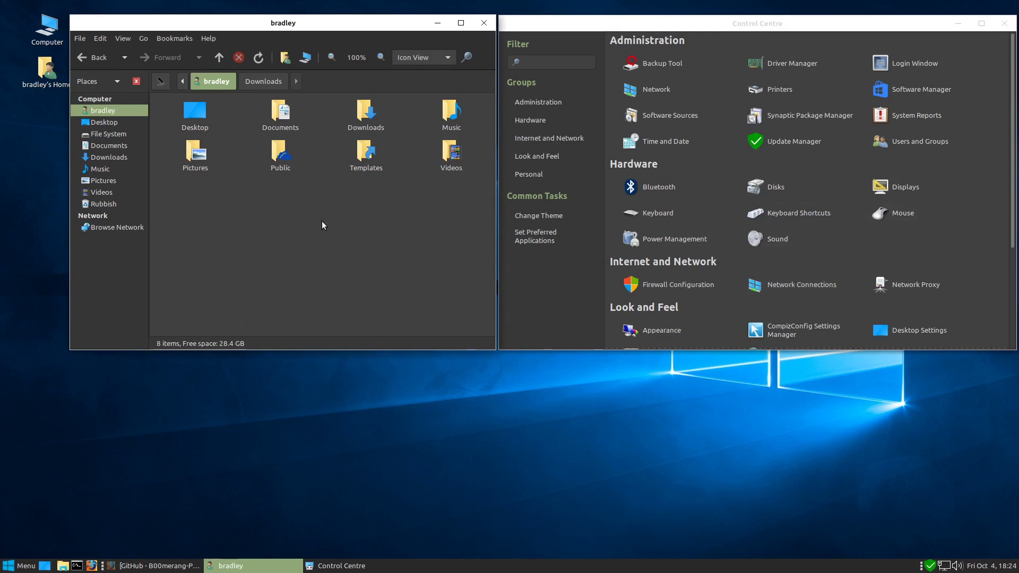
Reopen and close Appearance Preferences, then minimise the Control Centre
click(679, 332)
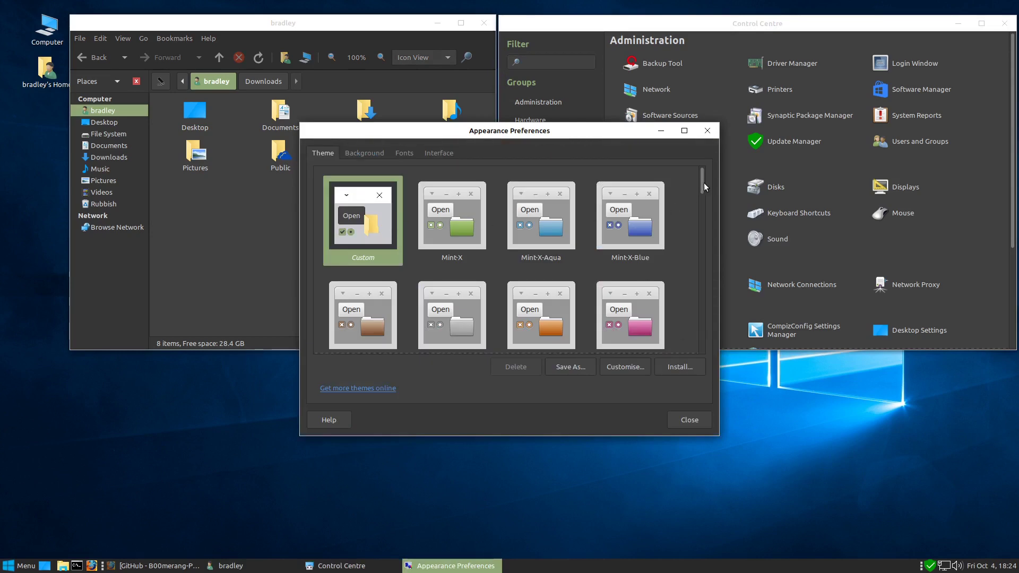
drag(704, 183, 722, 170)
click(708, 130)
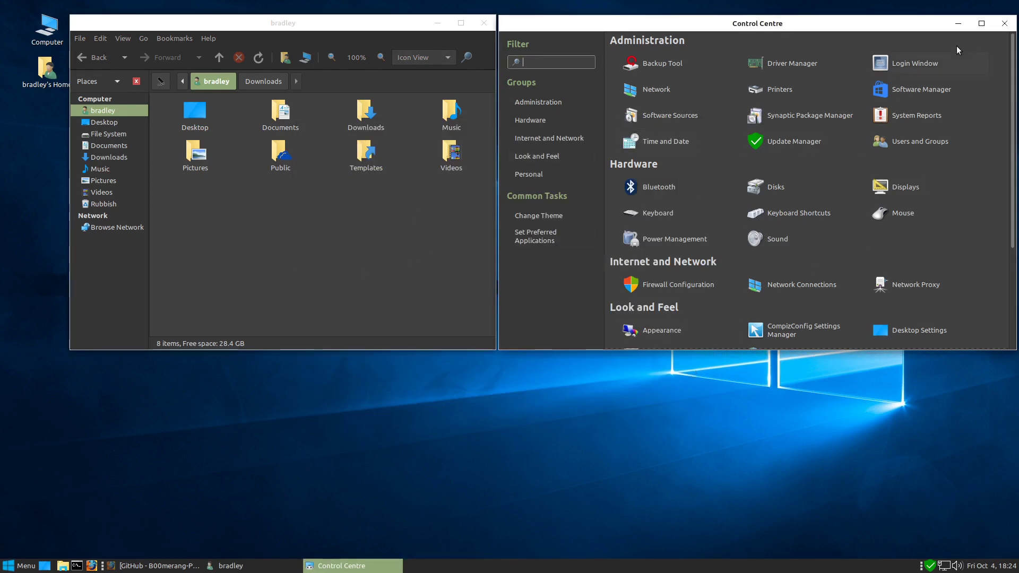
click(958, 24)
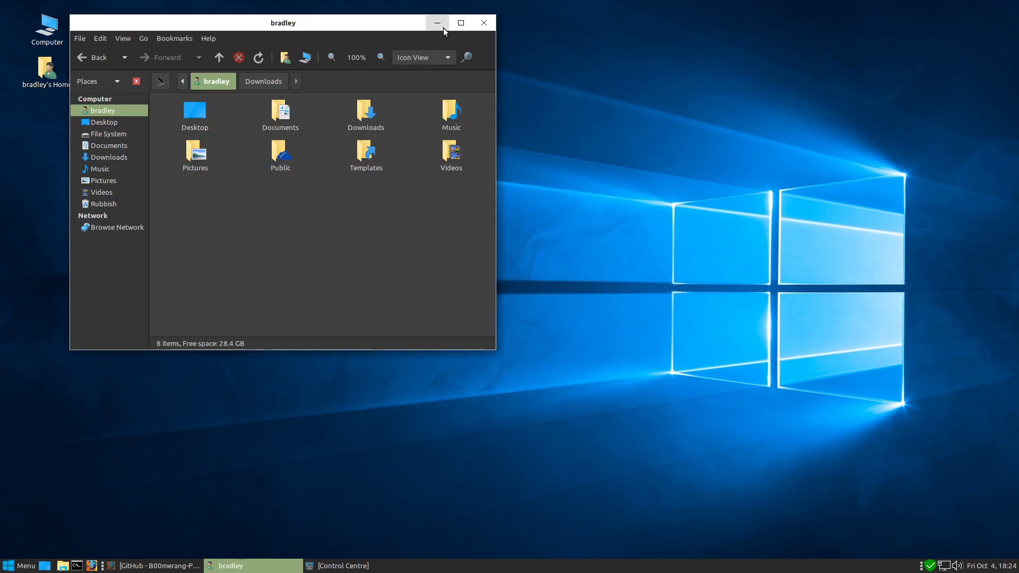